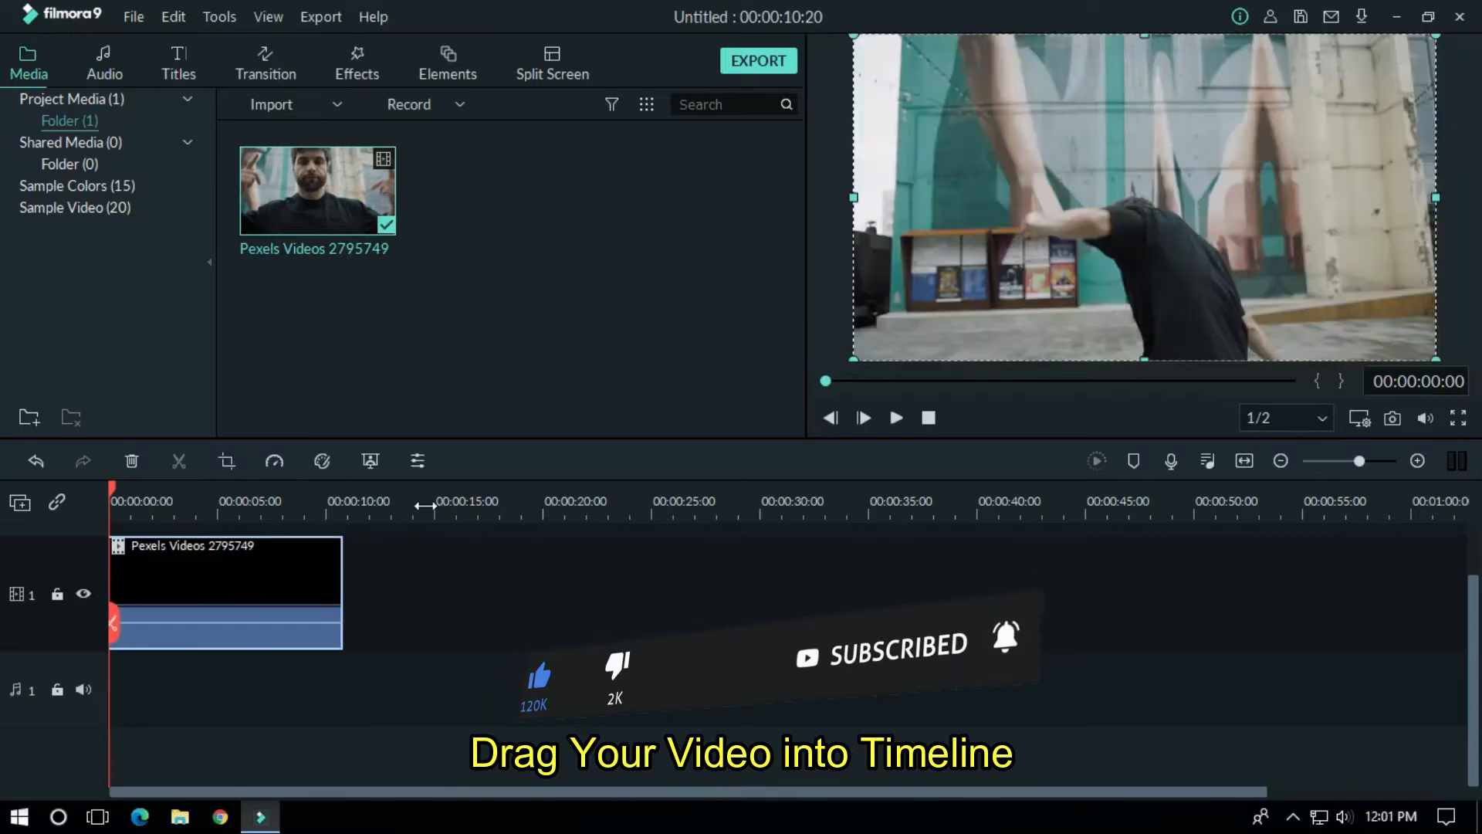
Capture a snapshot of the video frame at 00:00:03:00.
drag(282, 494, 331, 495)
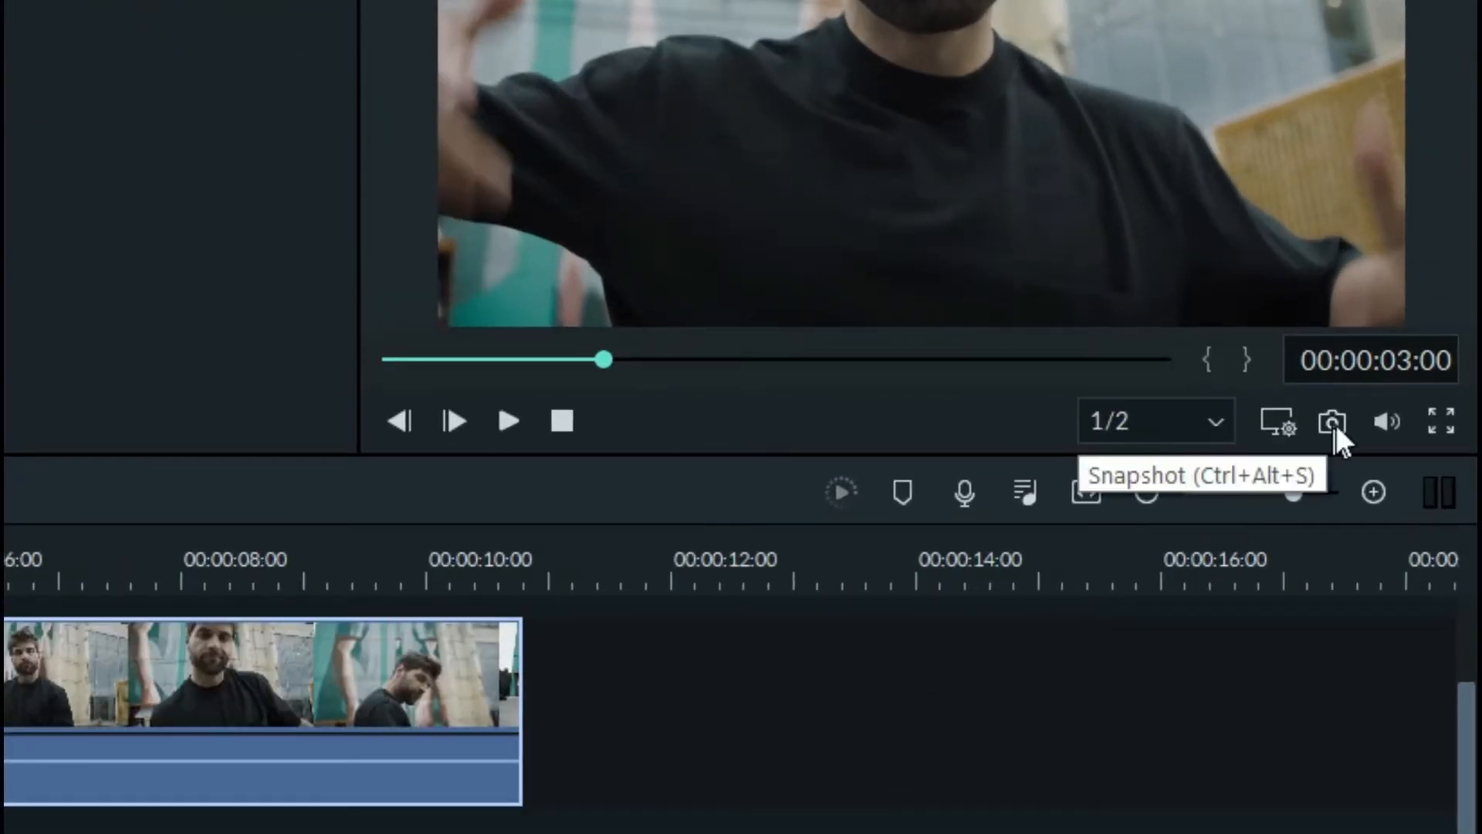
click(1332, 420)
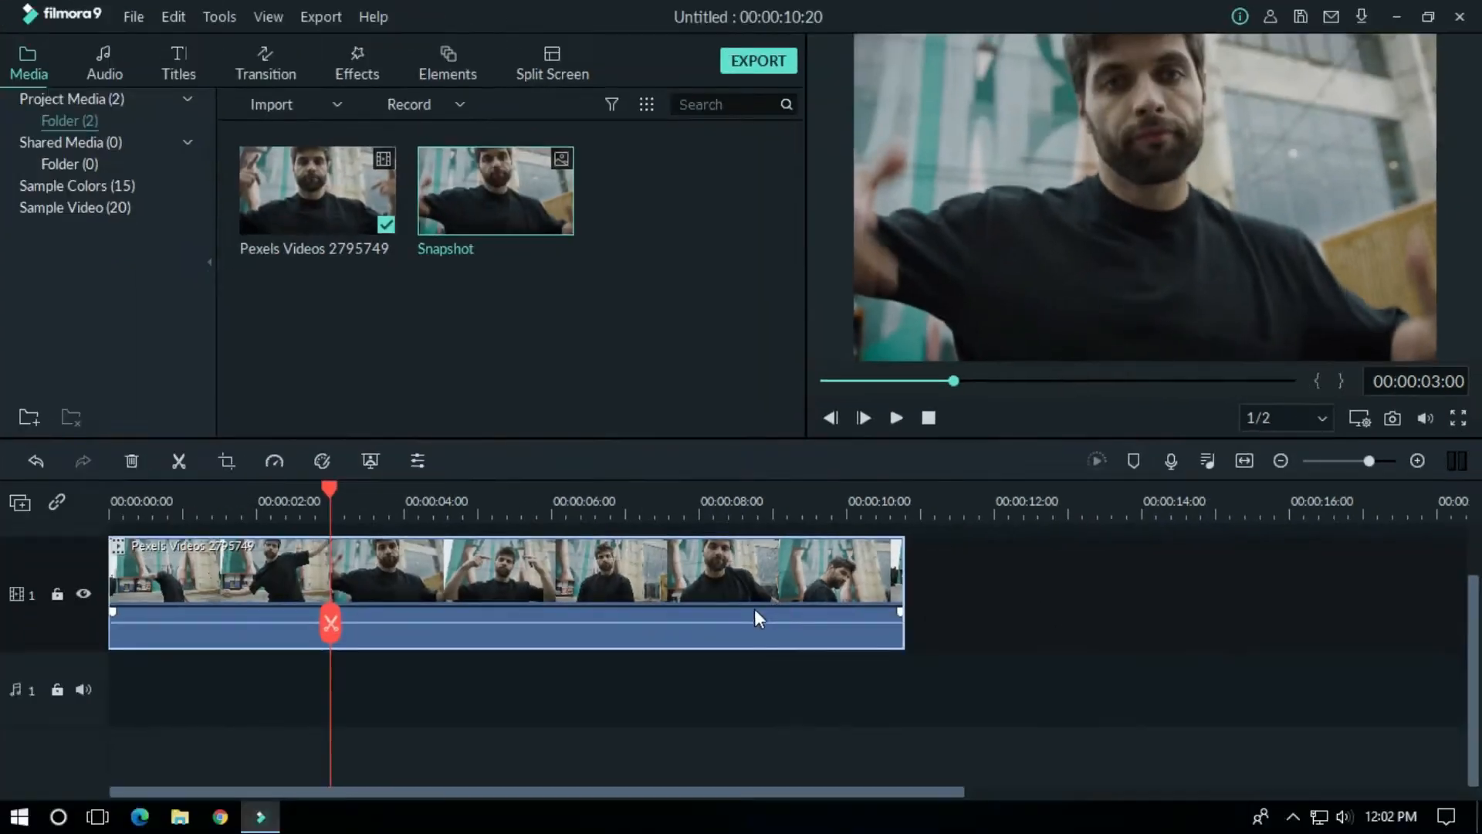
Delete the video clip from the timeline and place the snapshot image at the start of track 1.
right_click(754, 607)
click(805, 112)
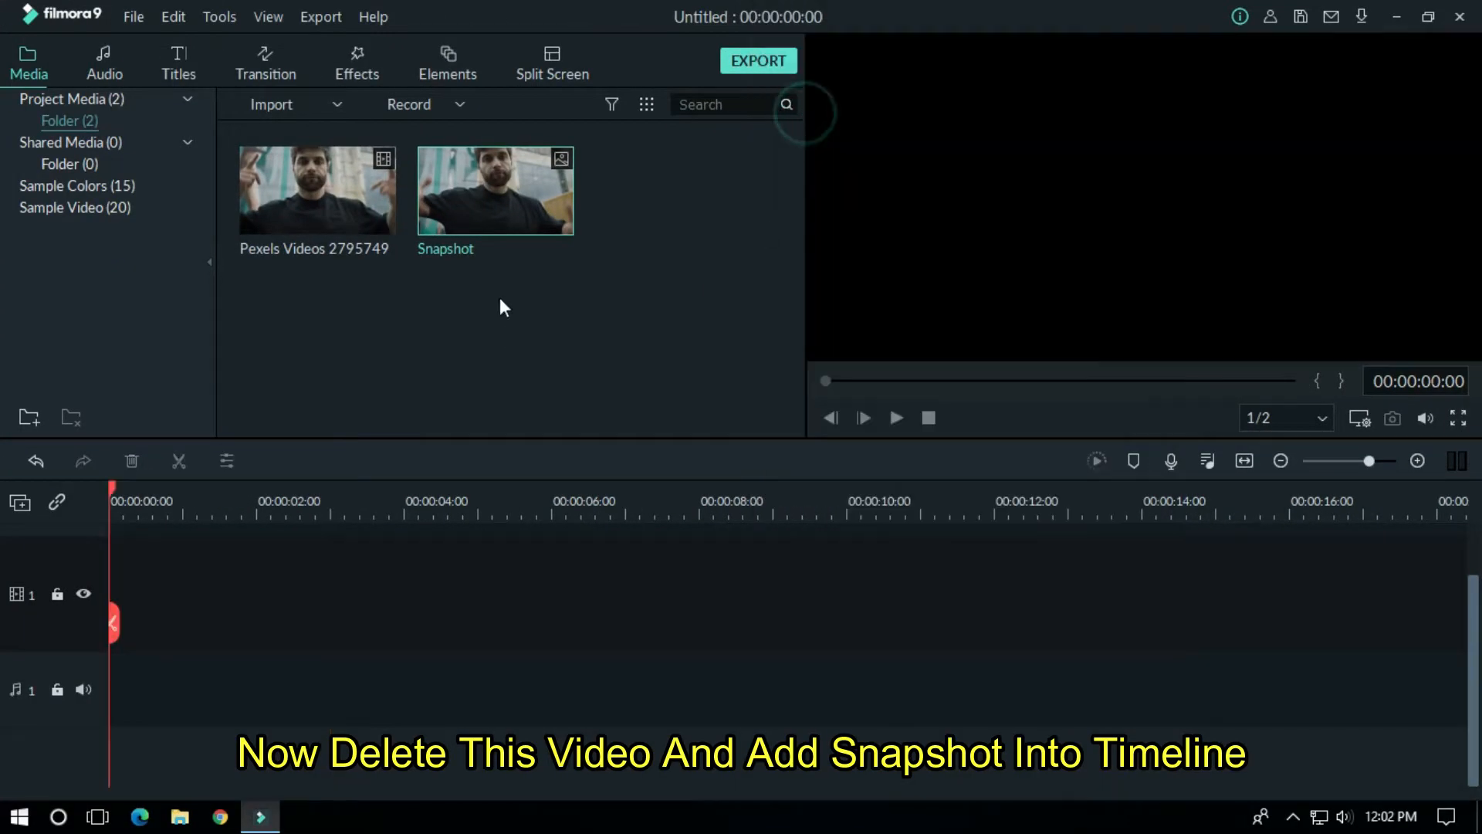
drag(322, 499, 255, 591)
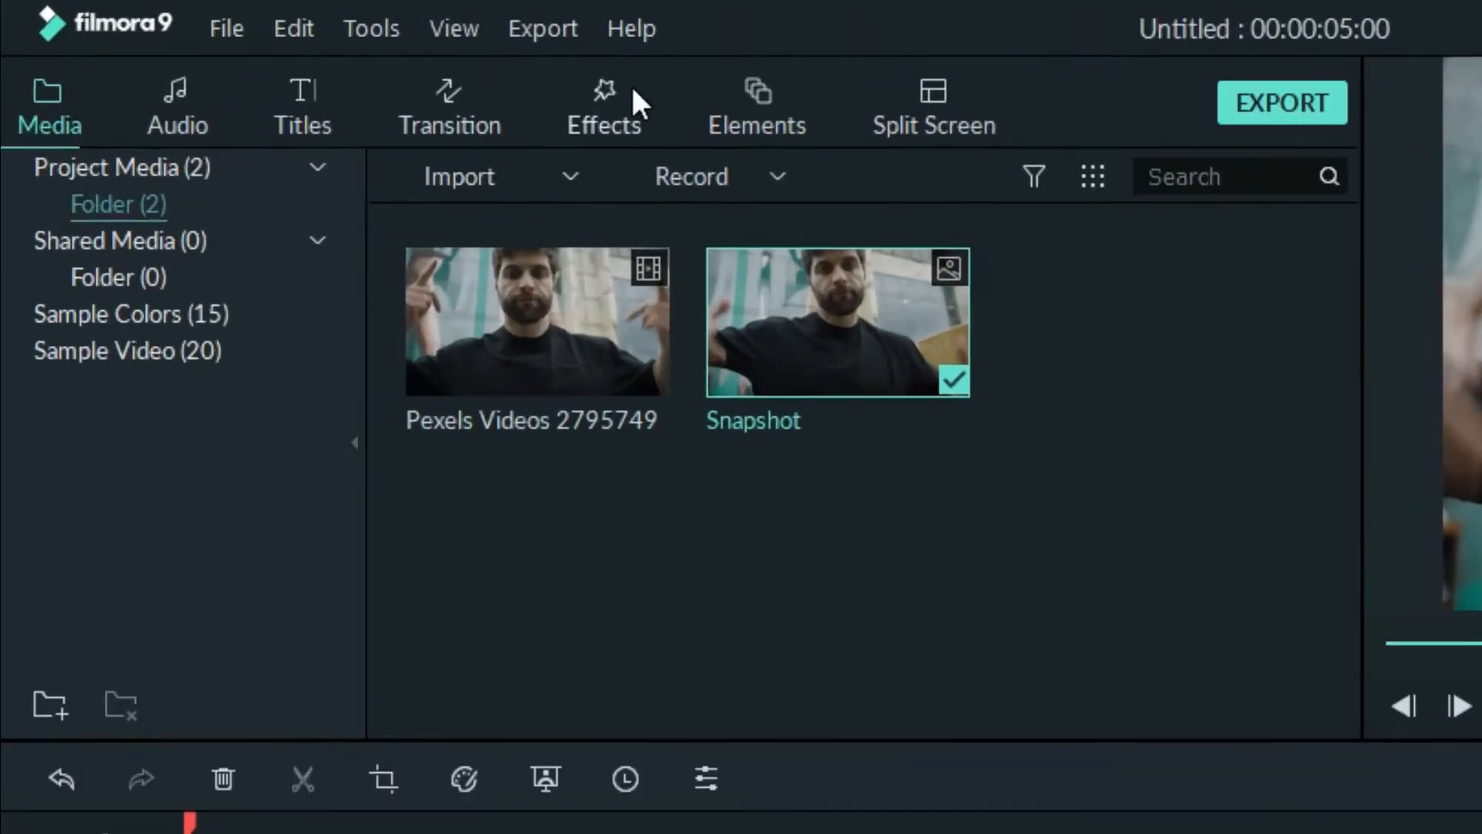
Find the Willow effect and apply it to the snapshot clip on track 1.
click(357, 59)
click(729, 98)
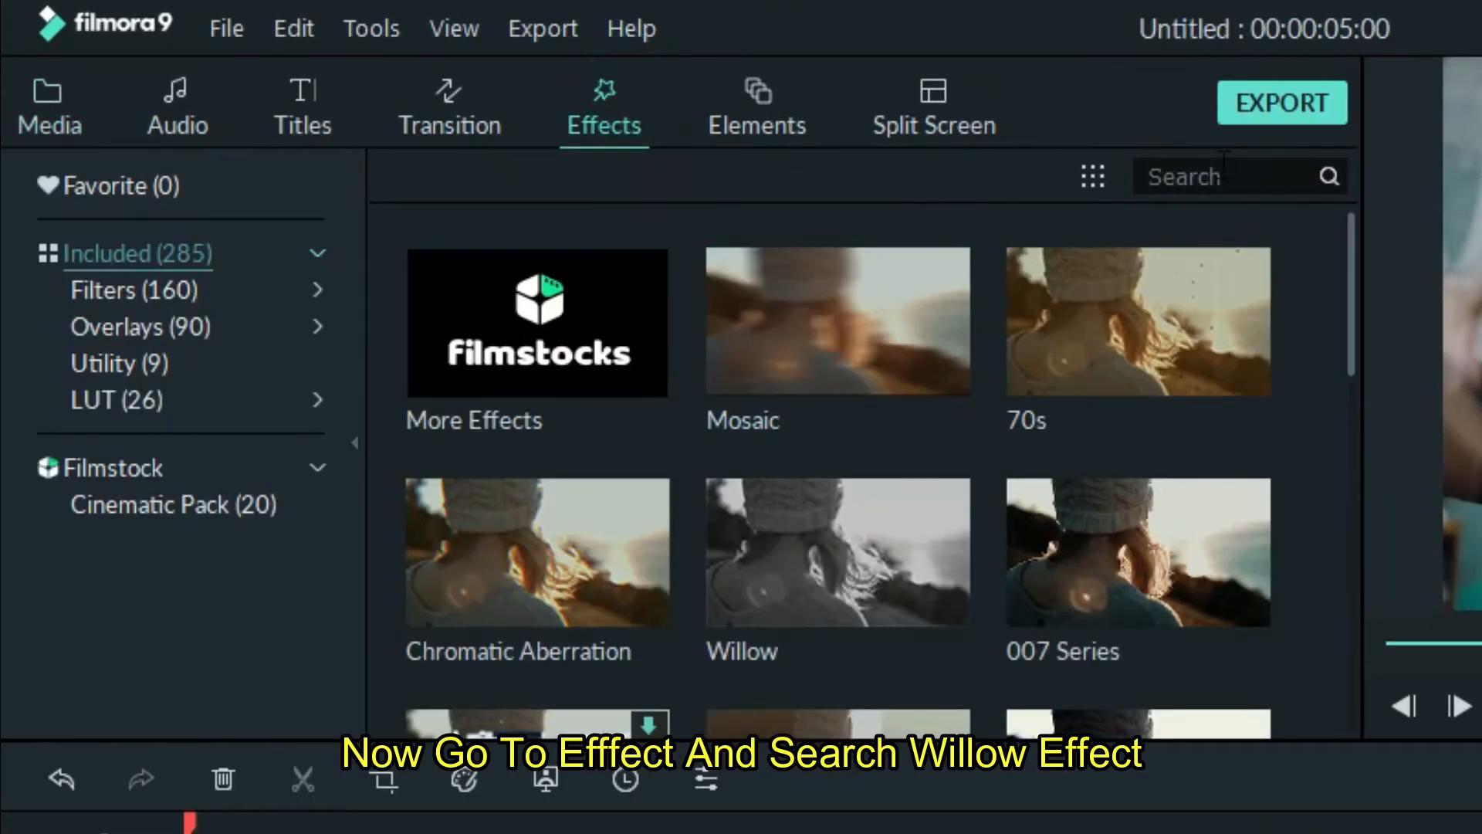
text(w)
drag(533, 321, 495, 383)
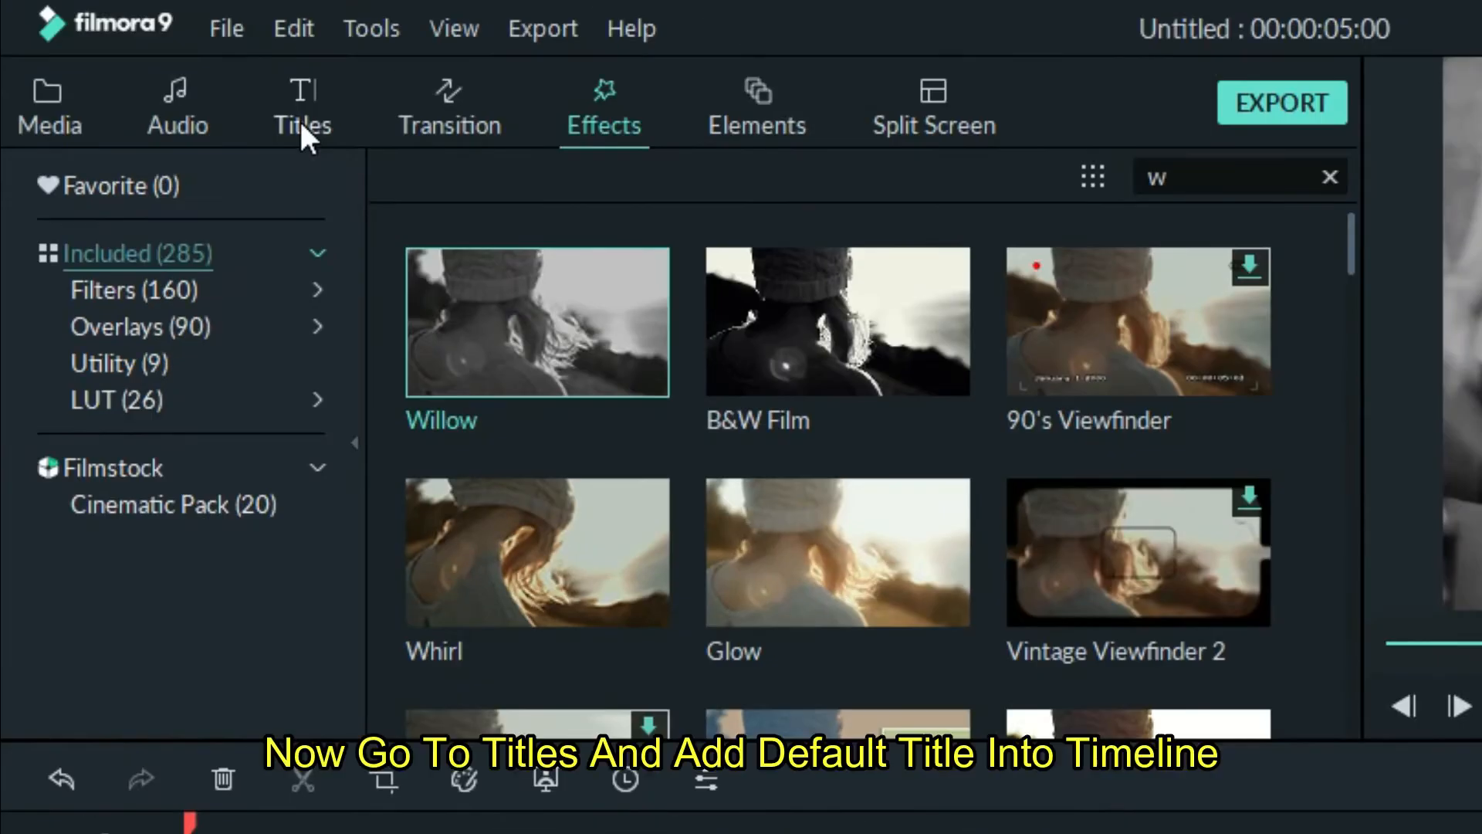
Add a Default Title at the start of a new track above the snapshot.
click(301, 125)
drag(905, 331, 205, 833)
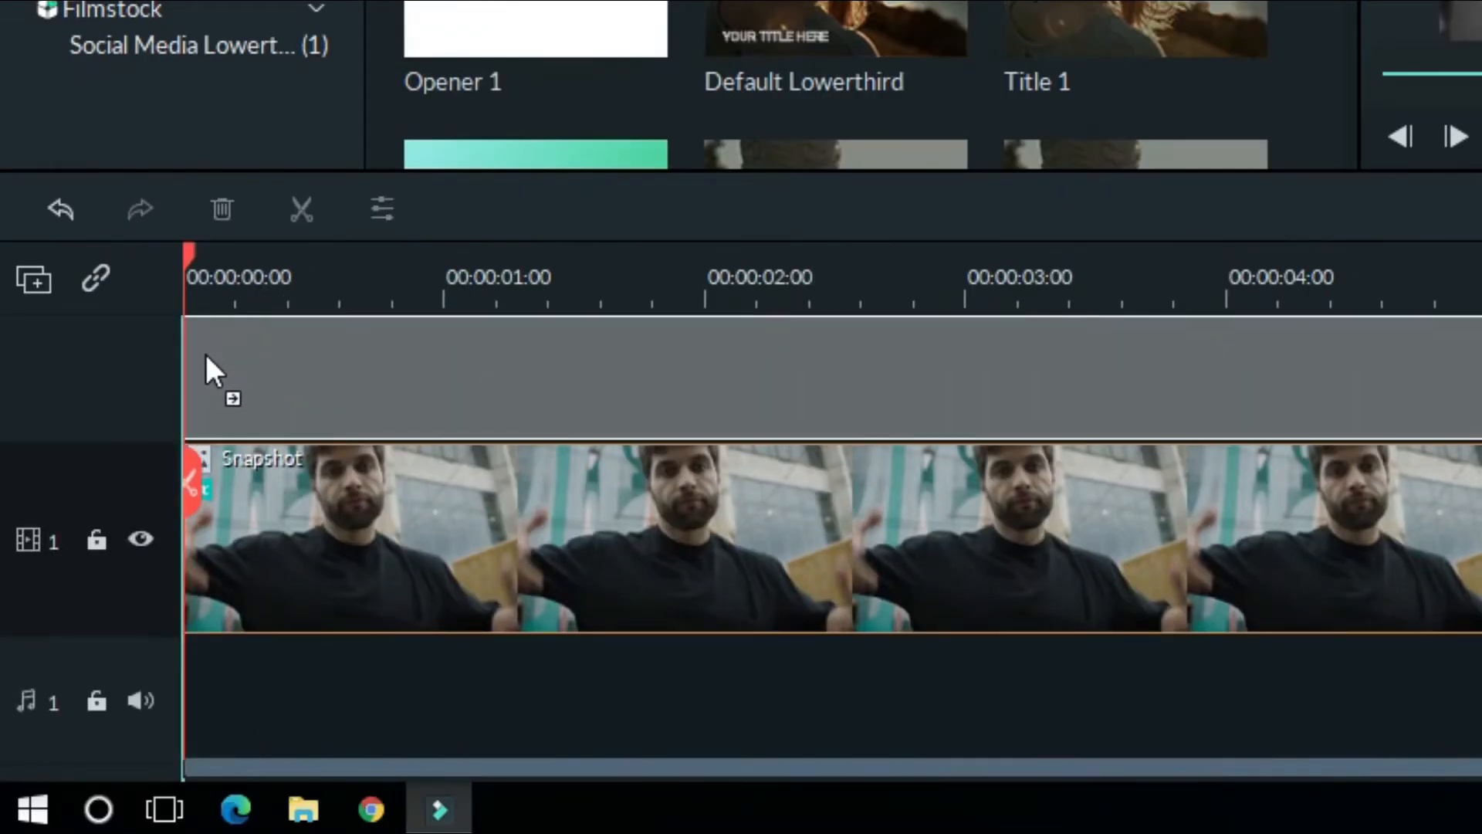
drag(206, 354, 206, 366)
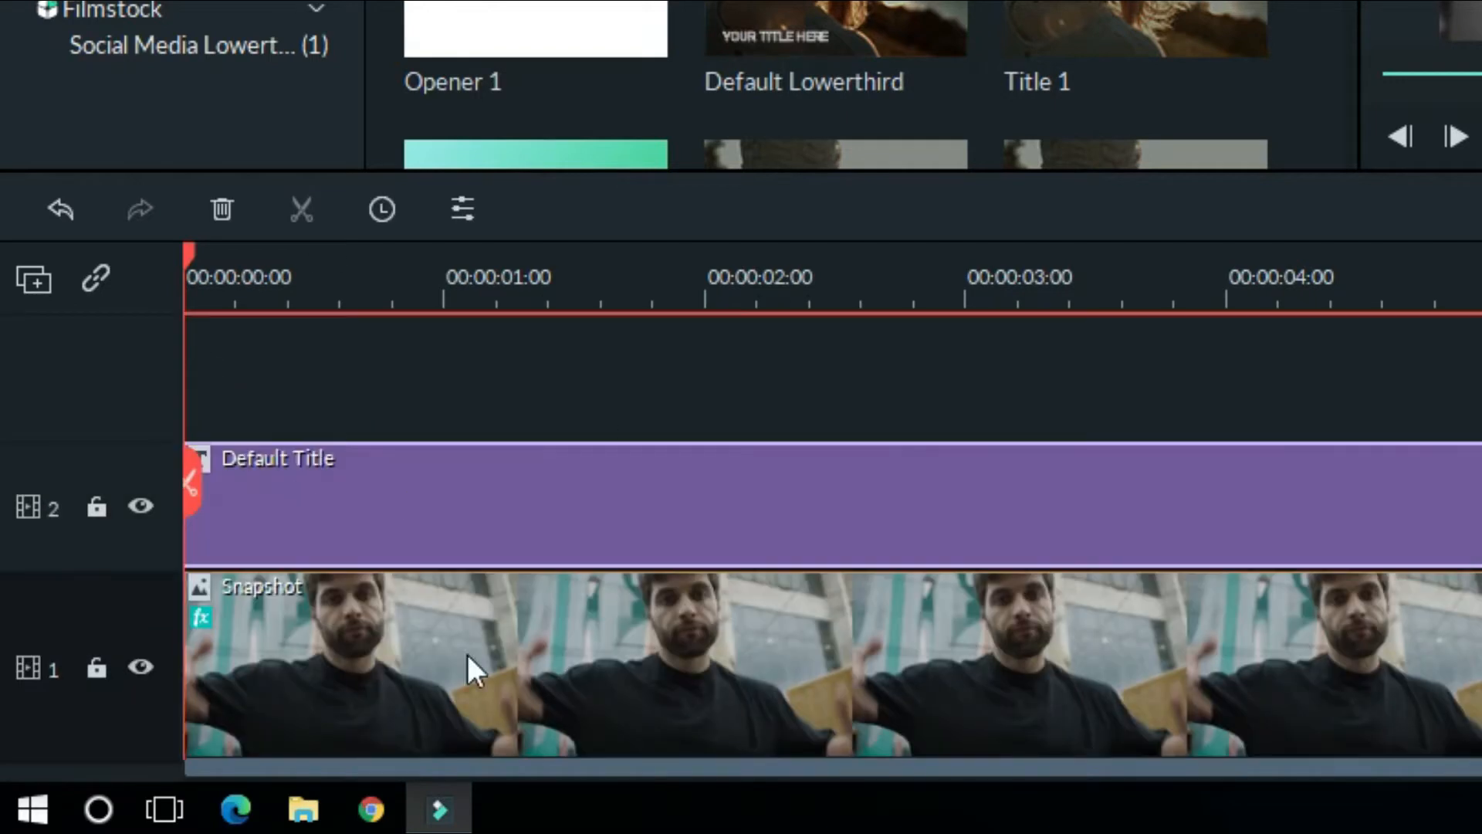
In the title's advanced text editor, delete the default text and add a rounded rectangle shape.
double_click(665, 490)
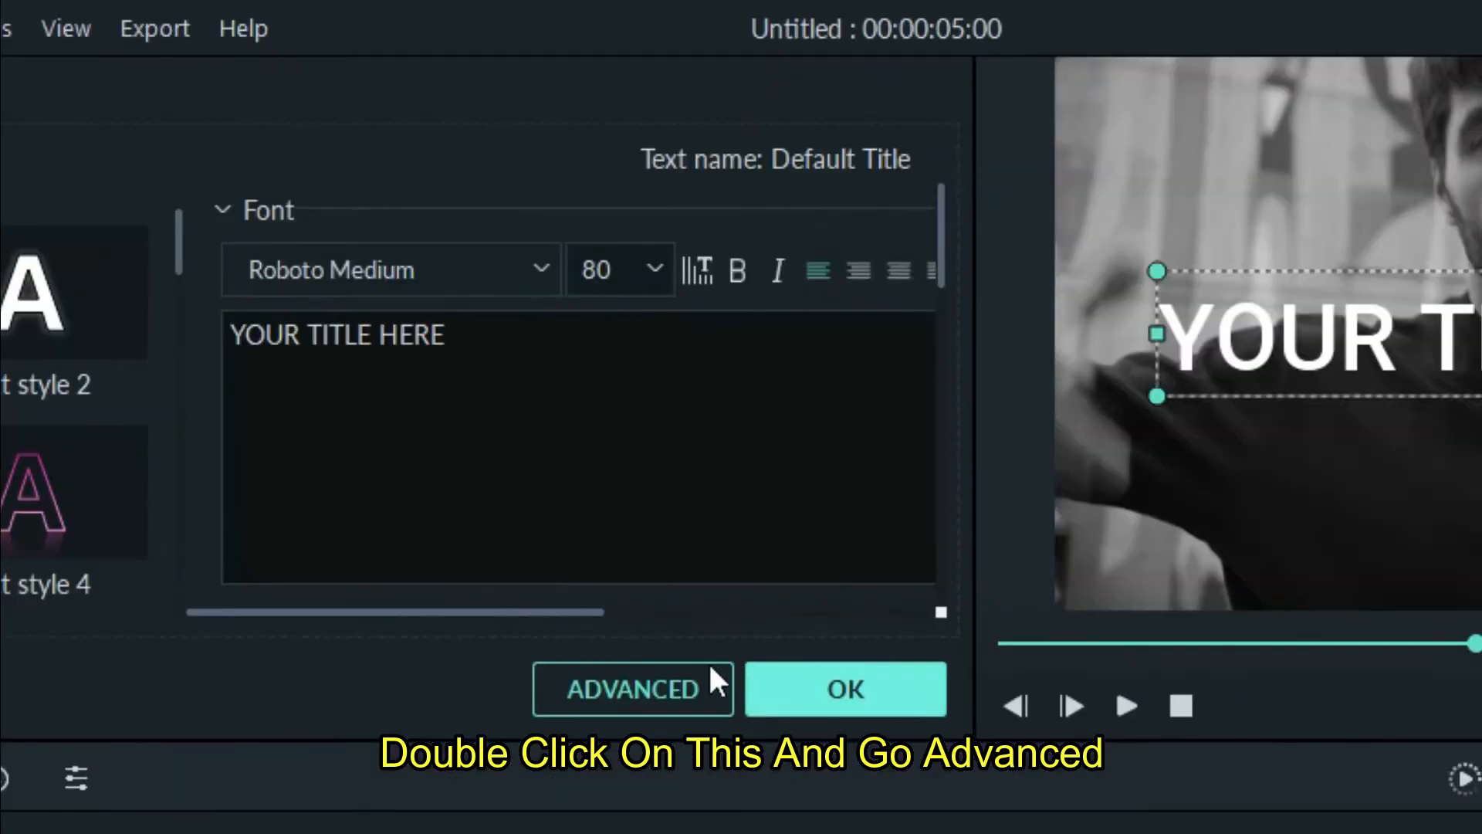
click(675, 664)
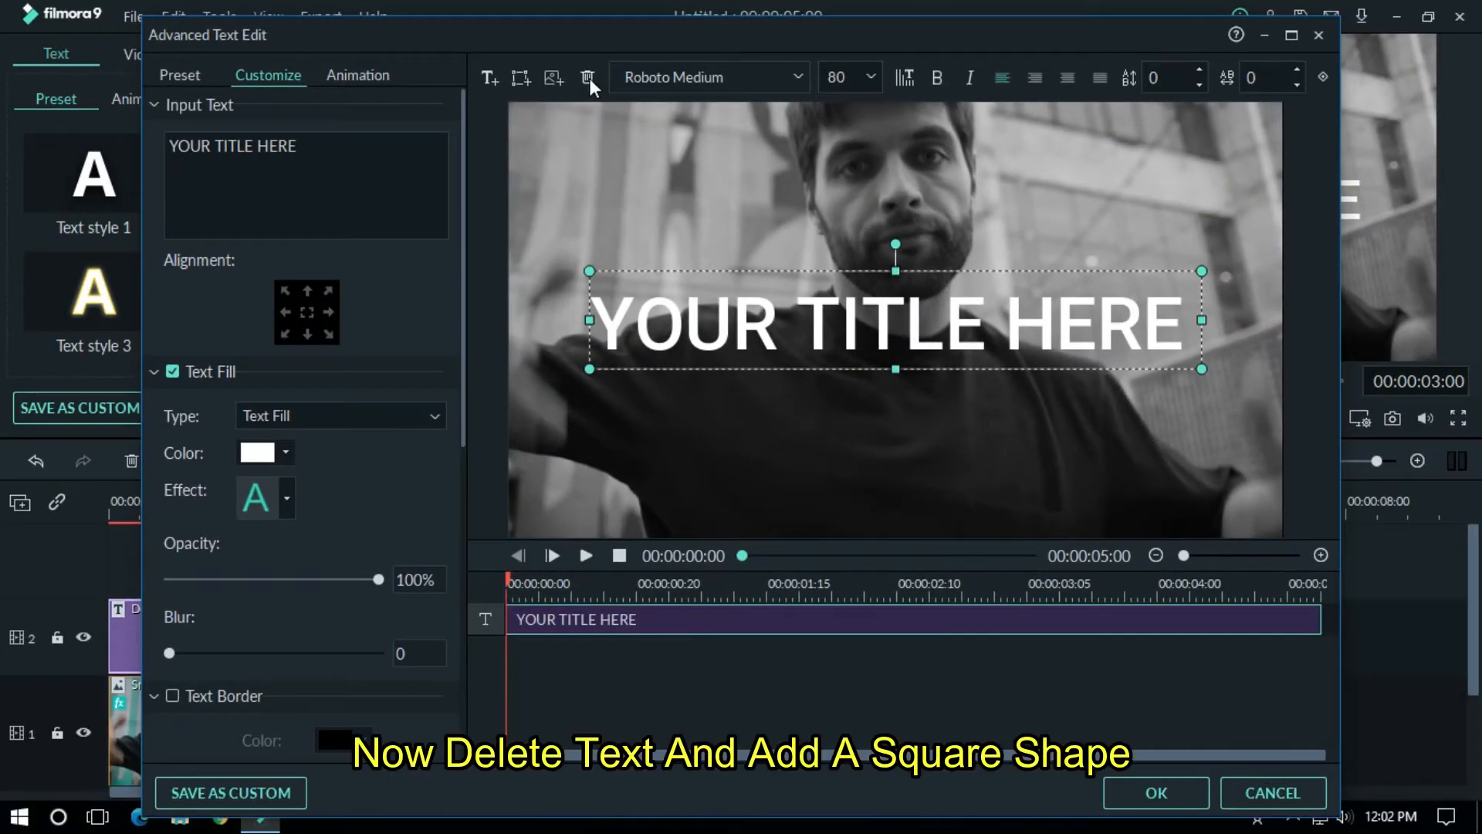
click(589, 83)
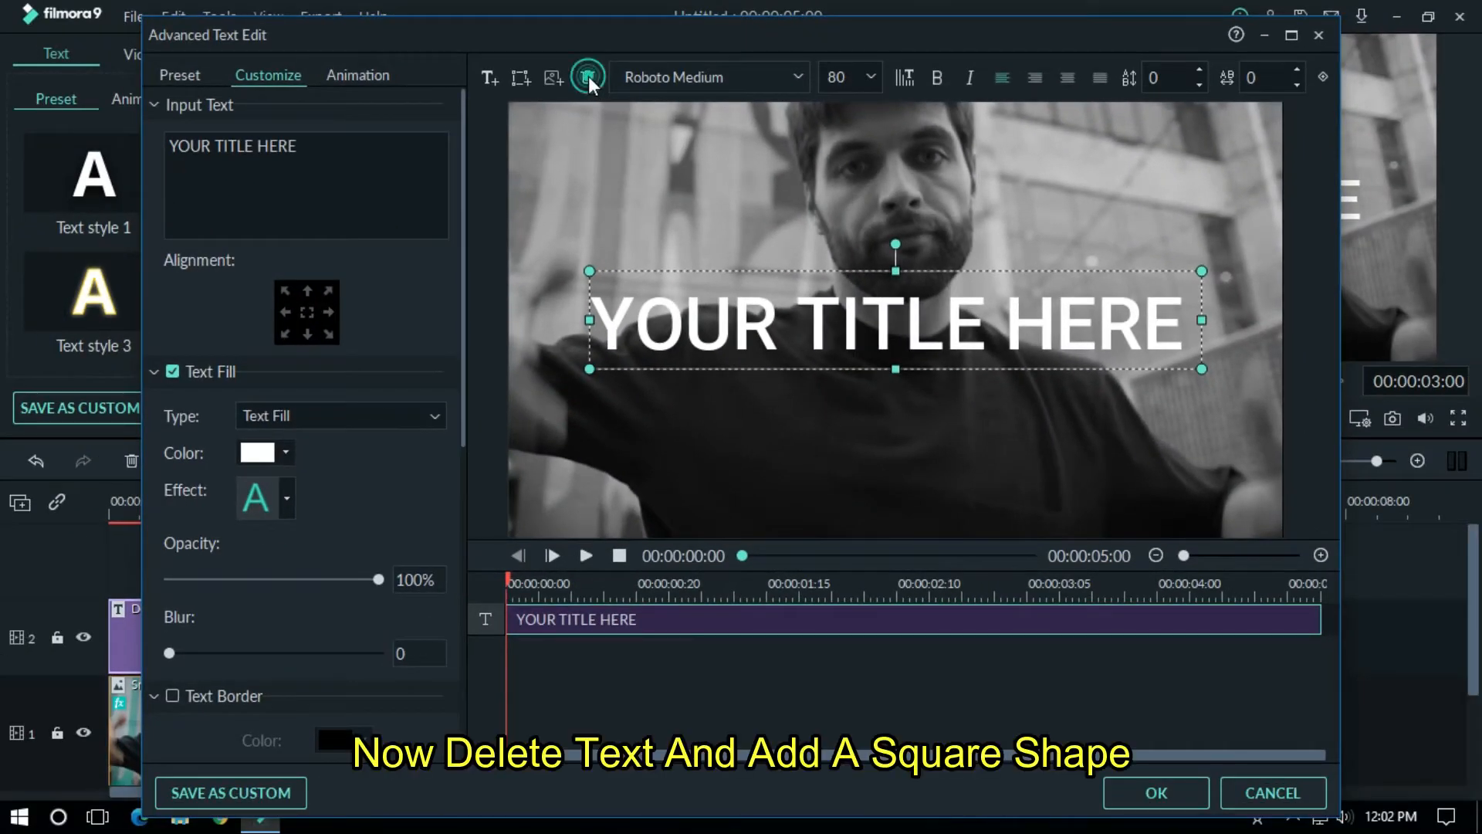
click(522, 71)
click(564, 202)
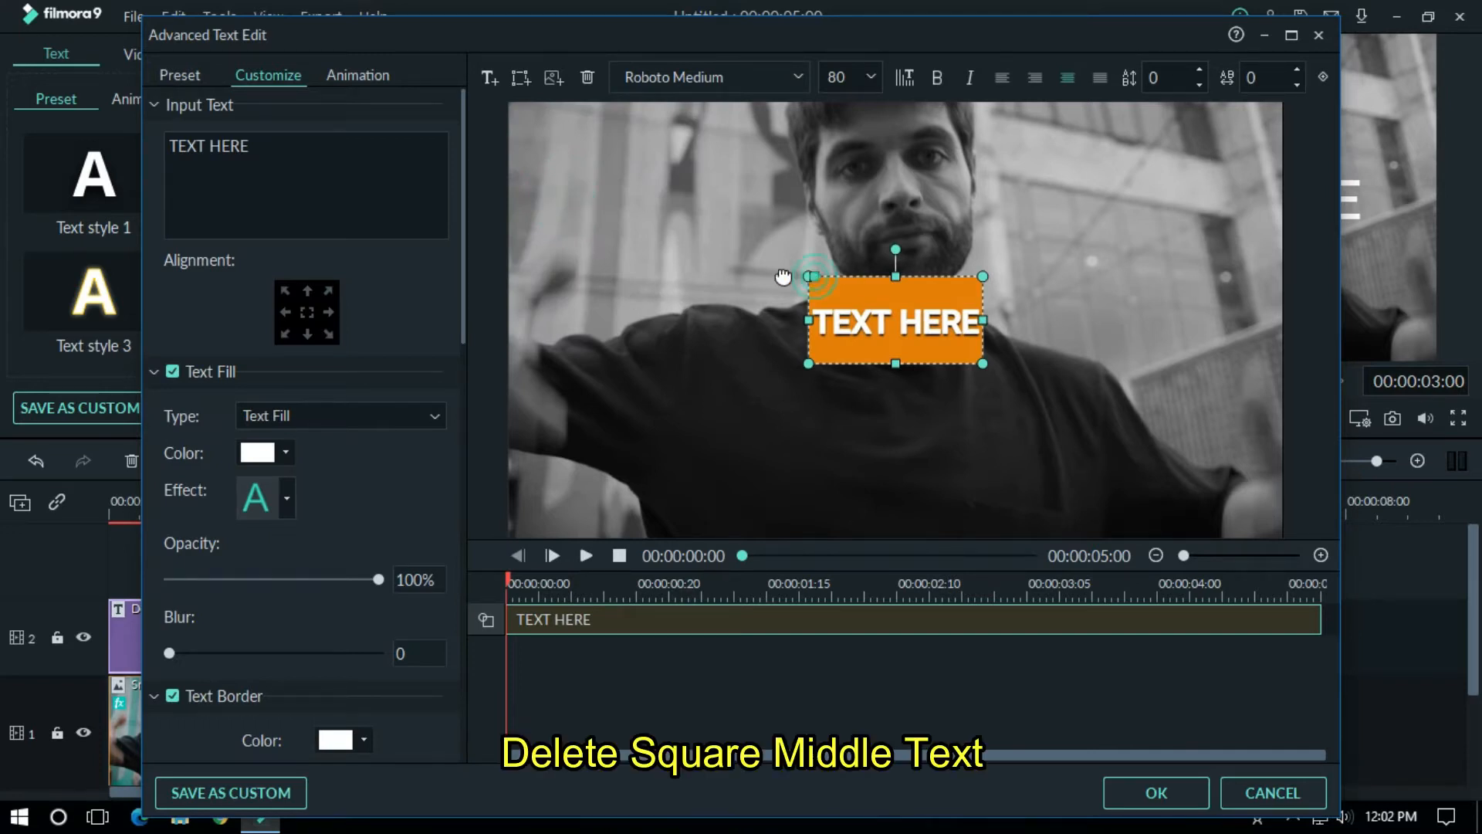
Remove the placeholder text from the rectangle and set its shape fill to bright green.
drag(286, 138, 142, 141)
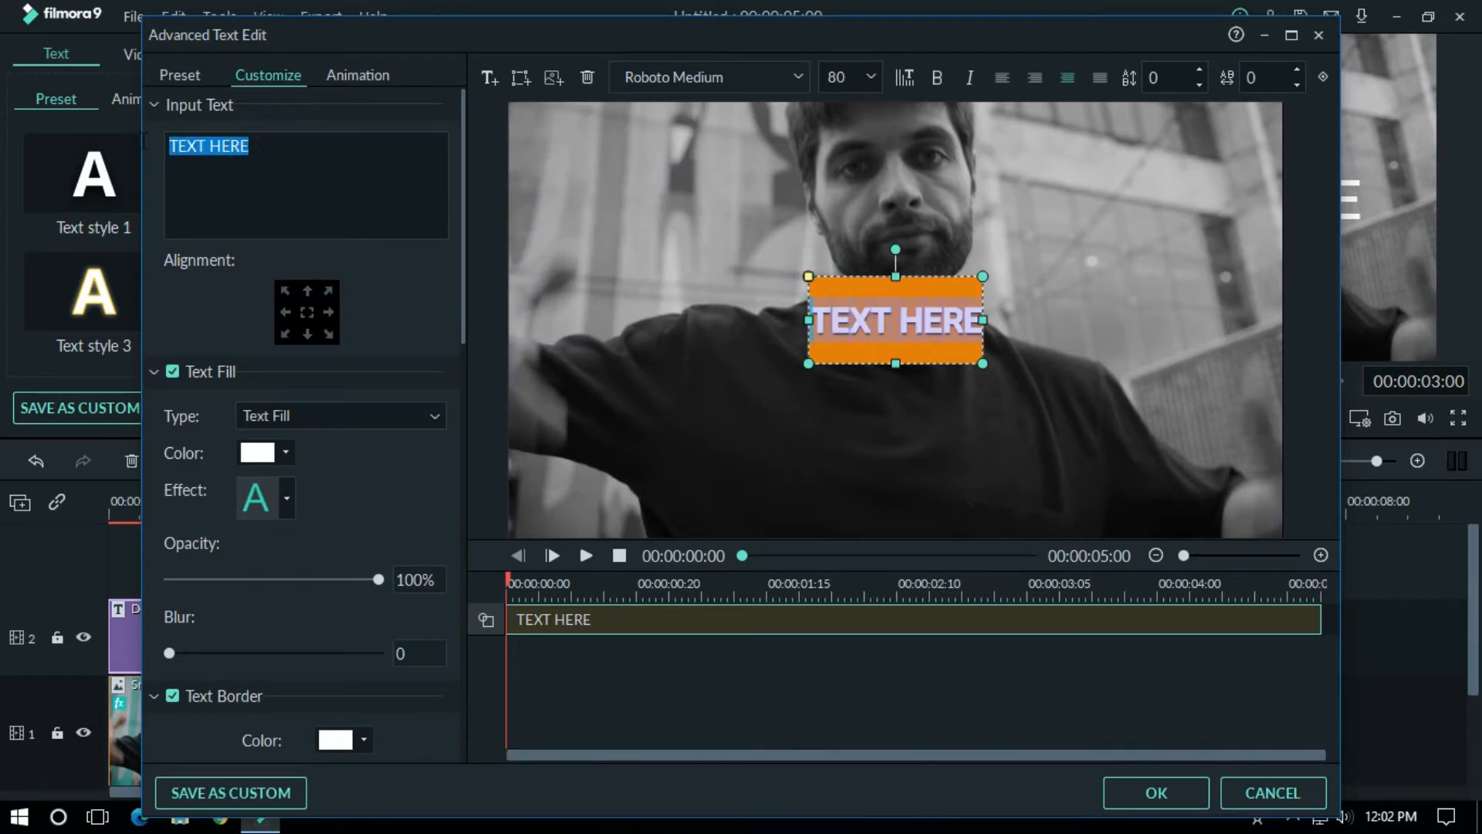
key(Delete)
drag(462, 290, 455, 622)
click(285, 497)
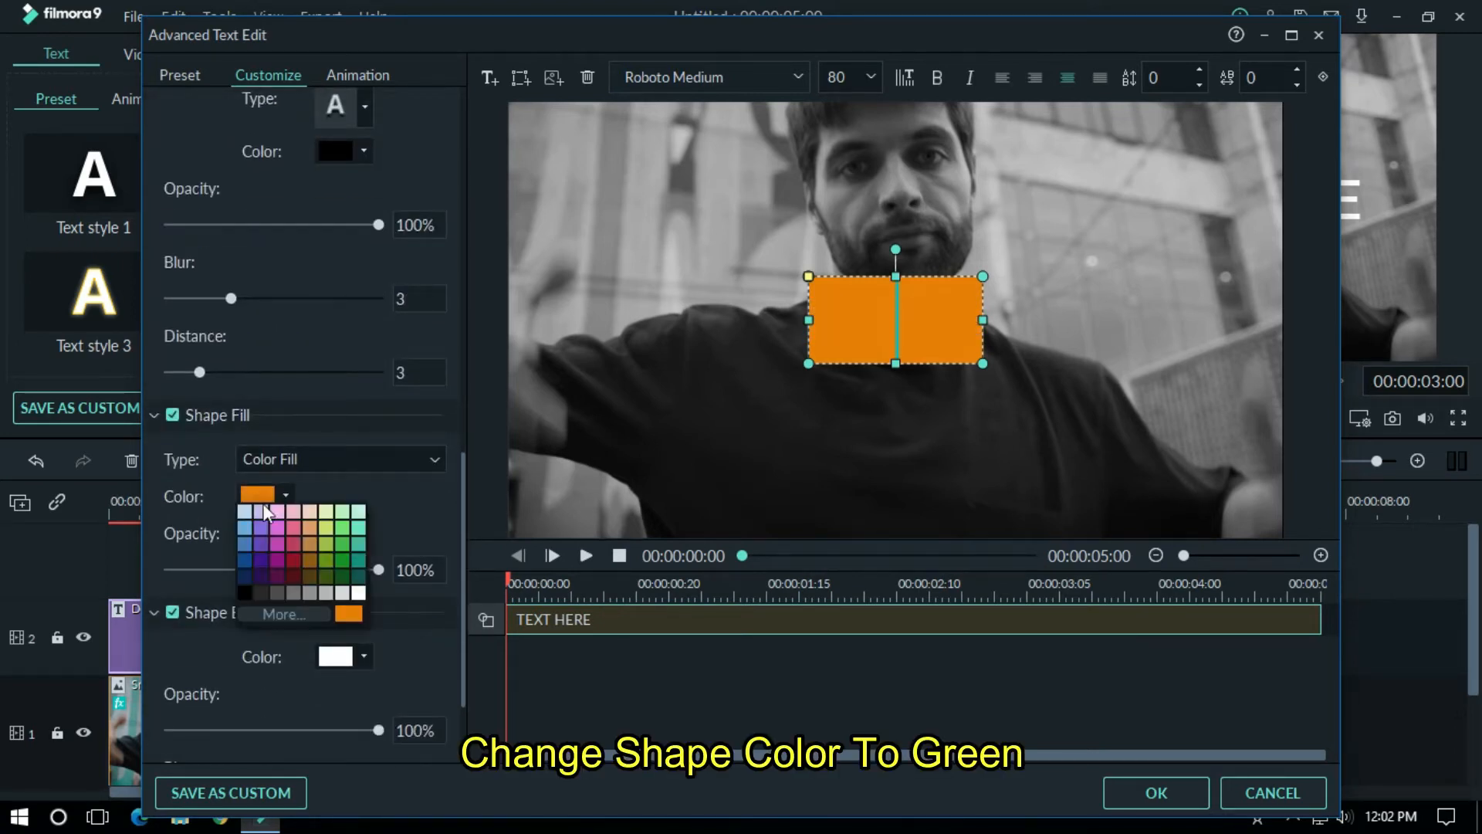
click(281, 619)
click(668, 233)
click(883, 589)
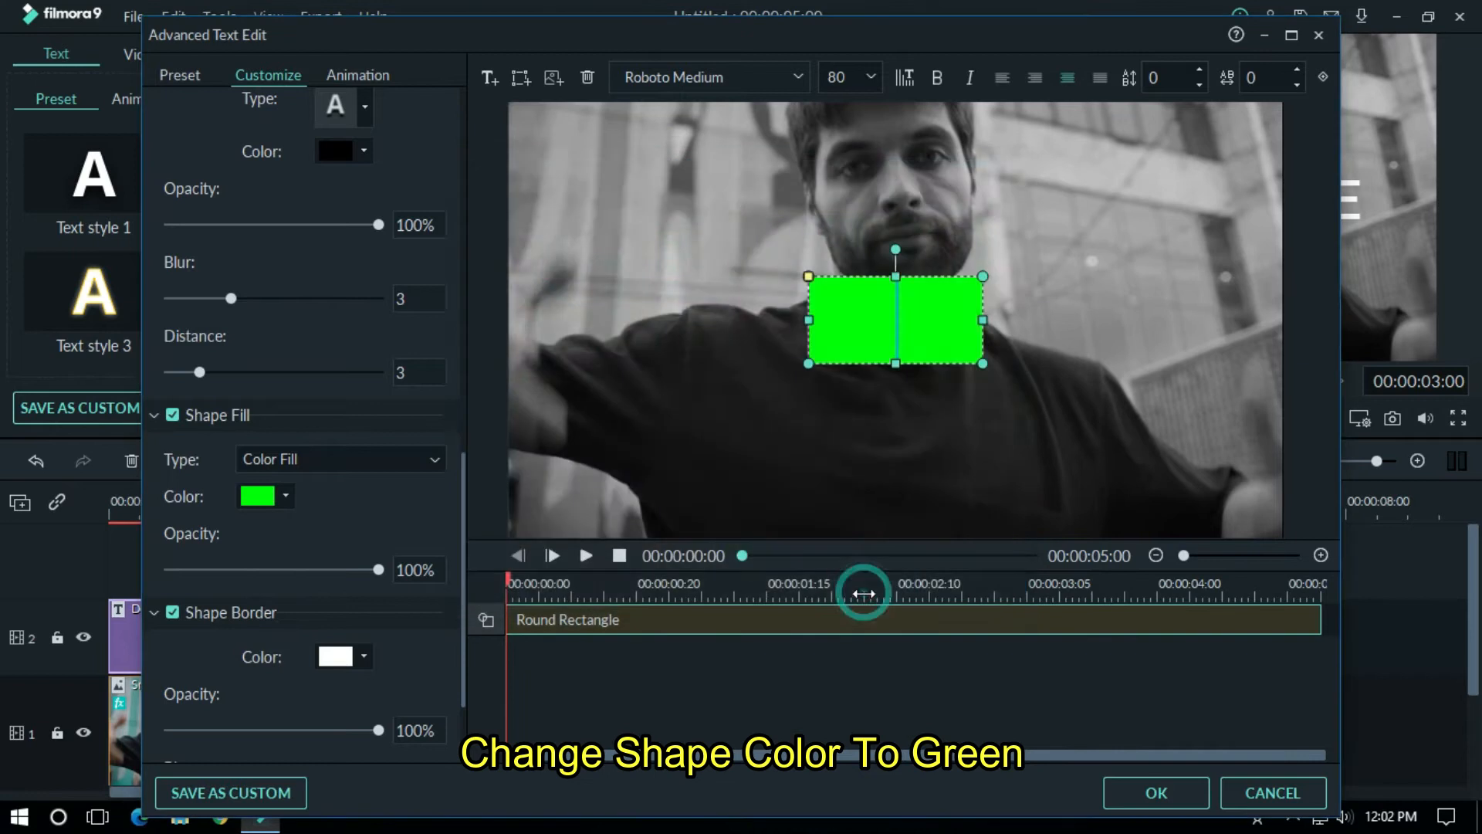
Rotate and widen the green rectangle, then stretch it beyond both frame edges into a slanted full-height band.
drag(891, 247, 739, 282)
drag(939, 330, 996, 348)
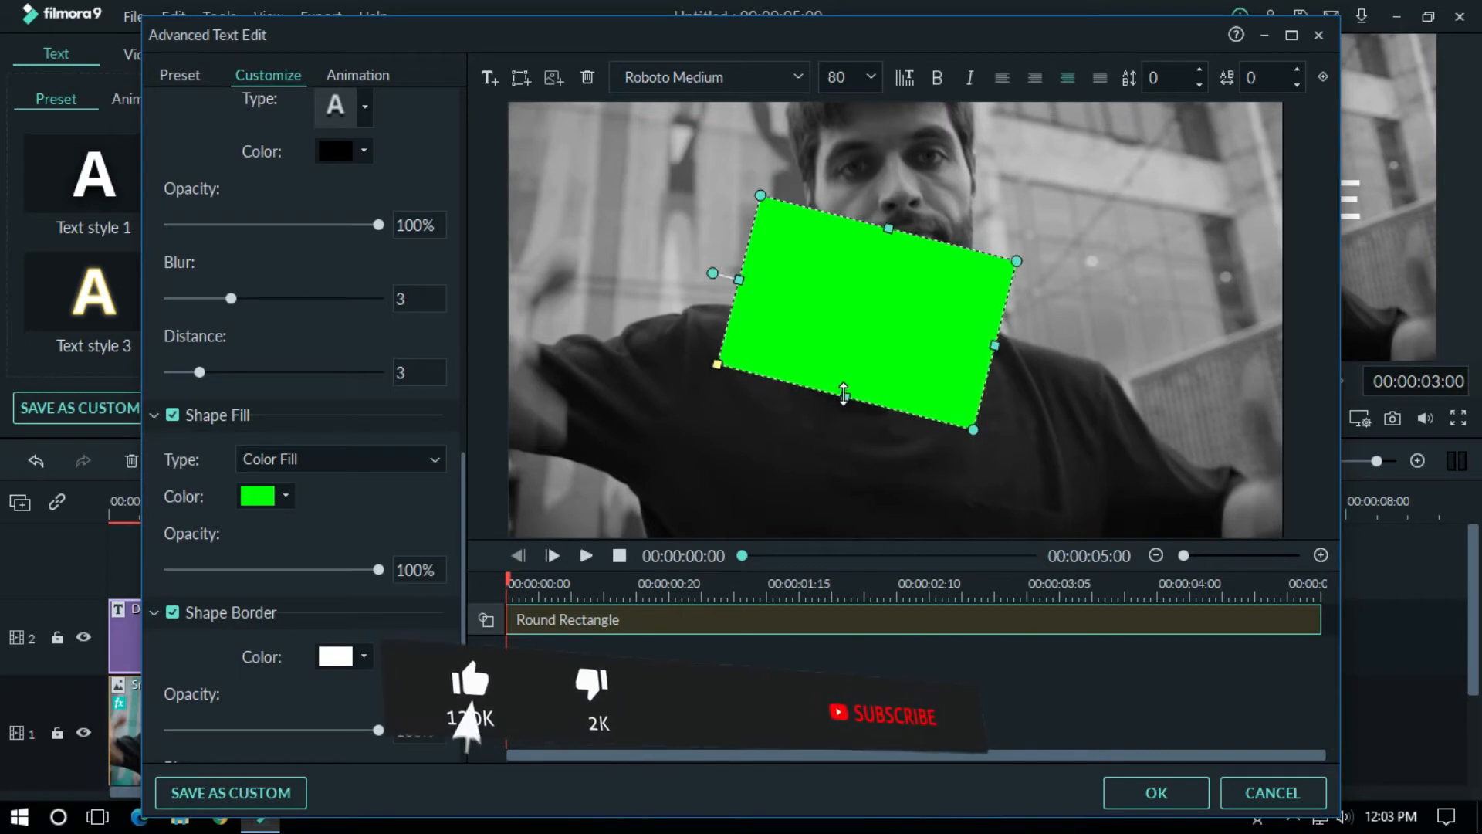
drag(844, 392, 804, 661)
drag(887, 225, 901, 29)
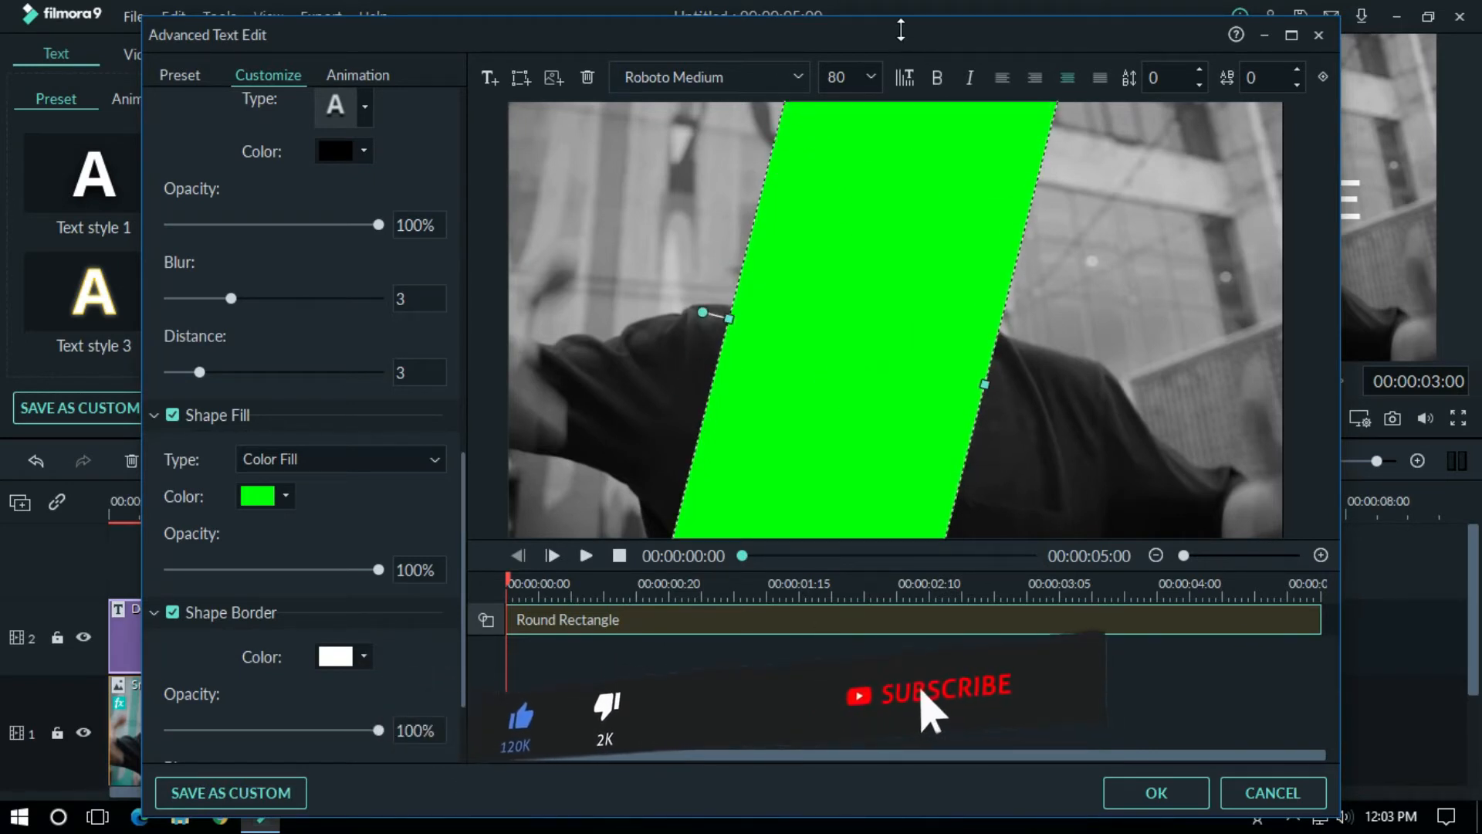
Apply the Right Roll animation to the green shape and confirm the title edits.
click(355, 75)
drag(464, 132, 471, 215)
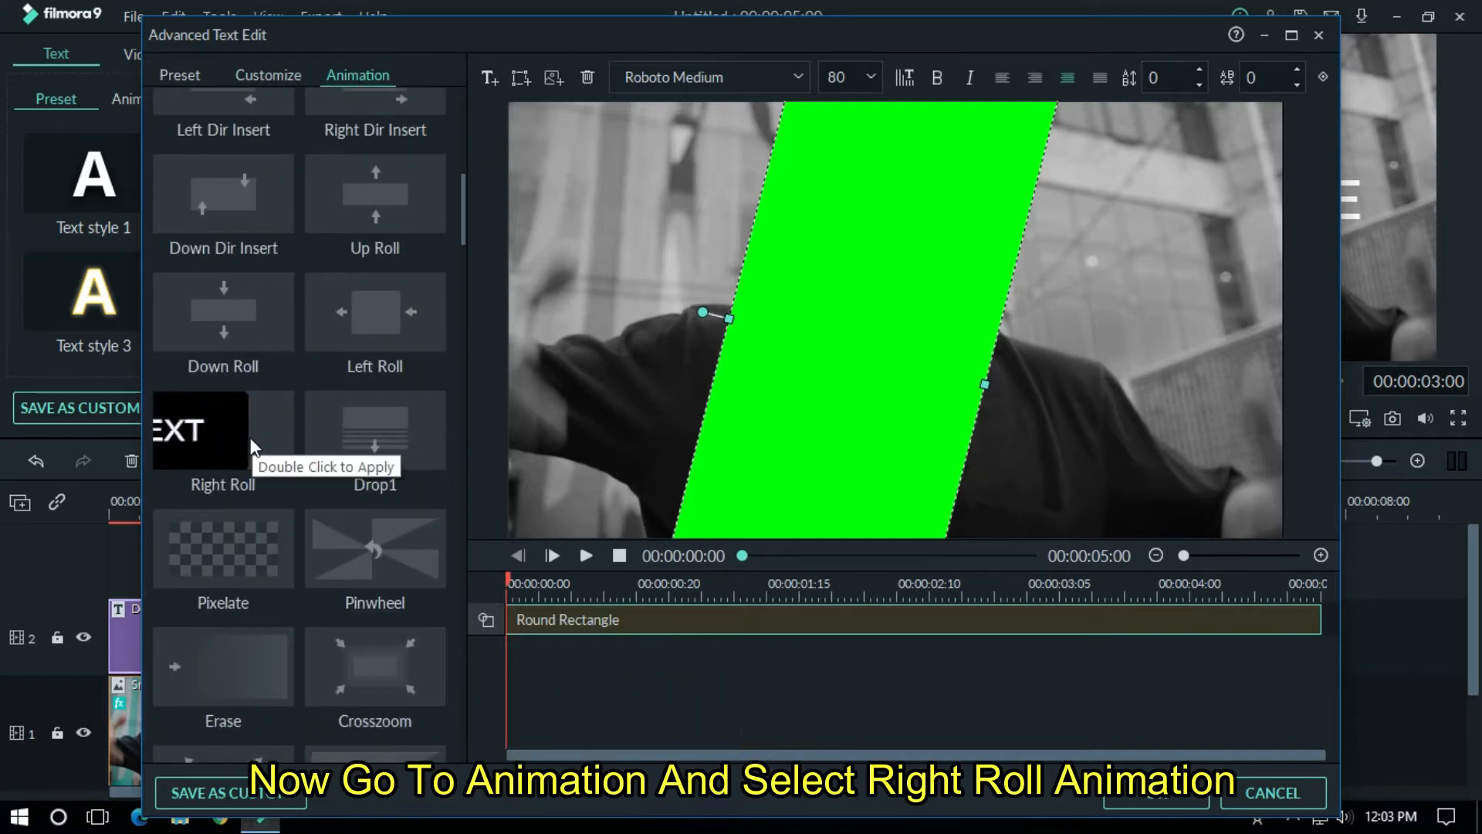
double_click(250, 437)
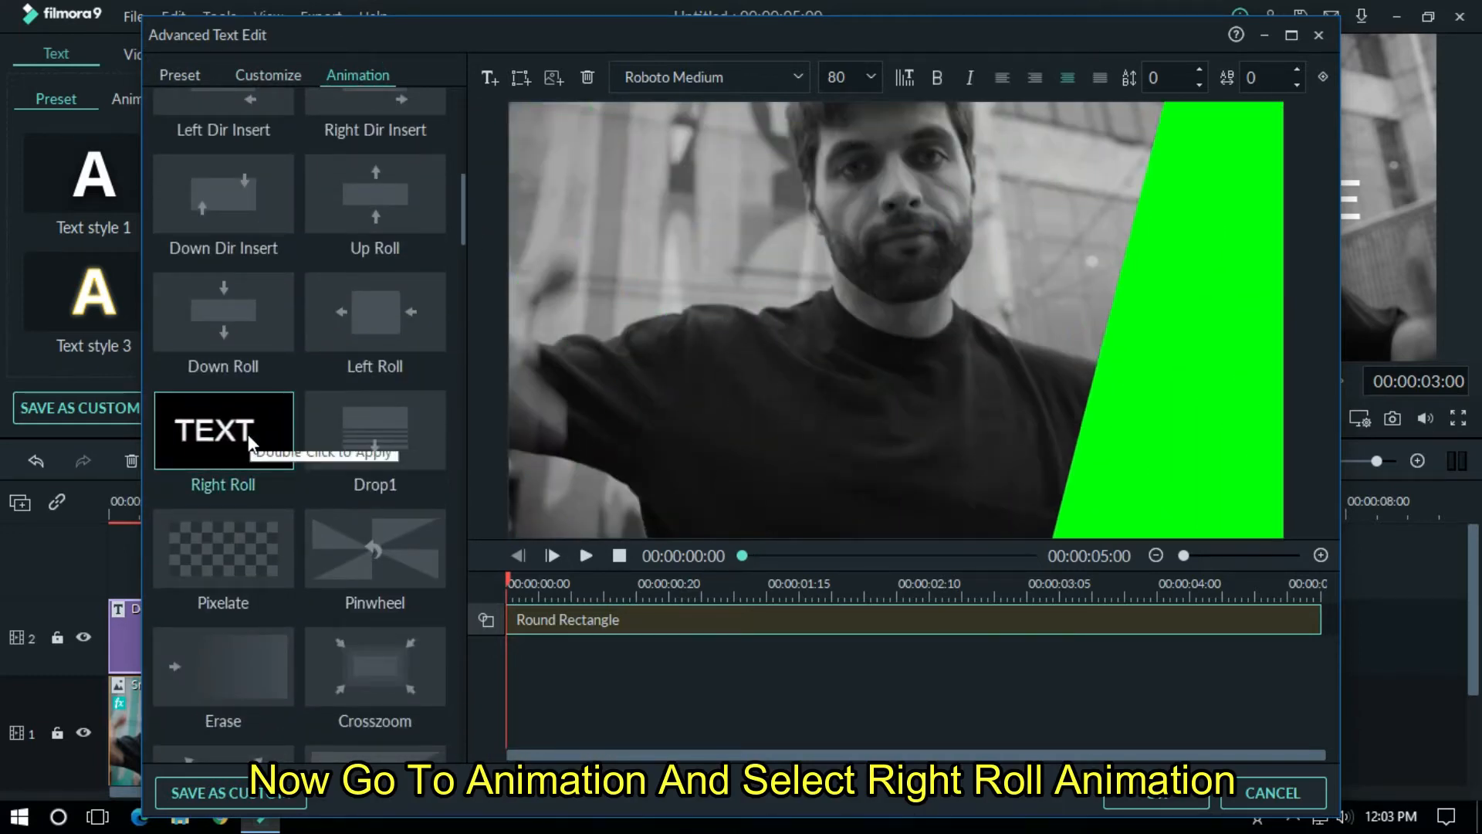
click(1136, 795)
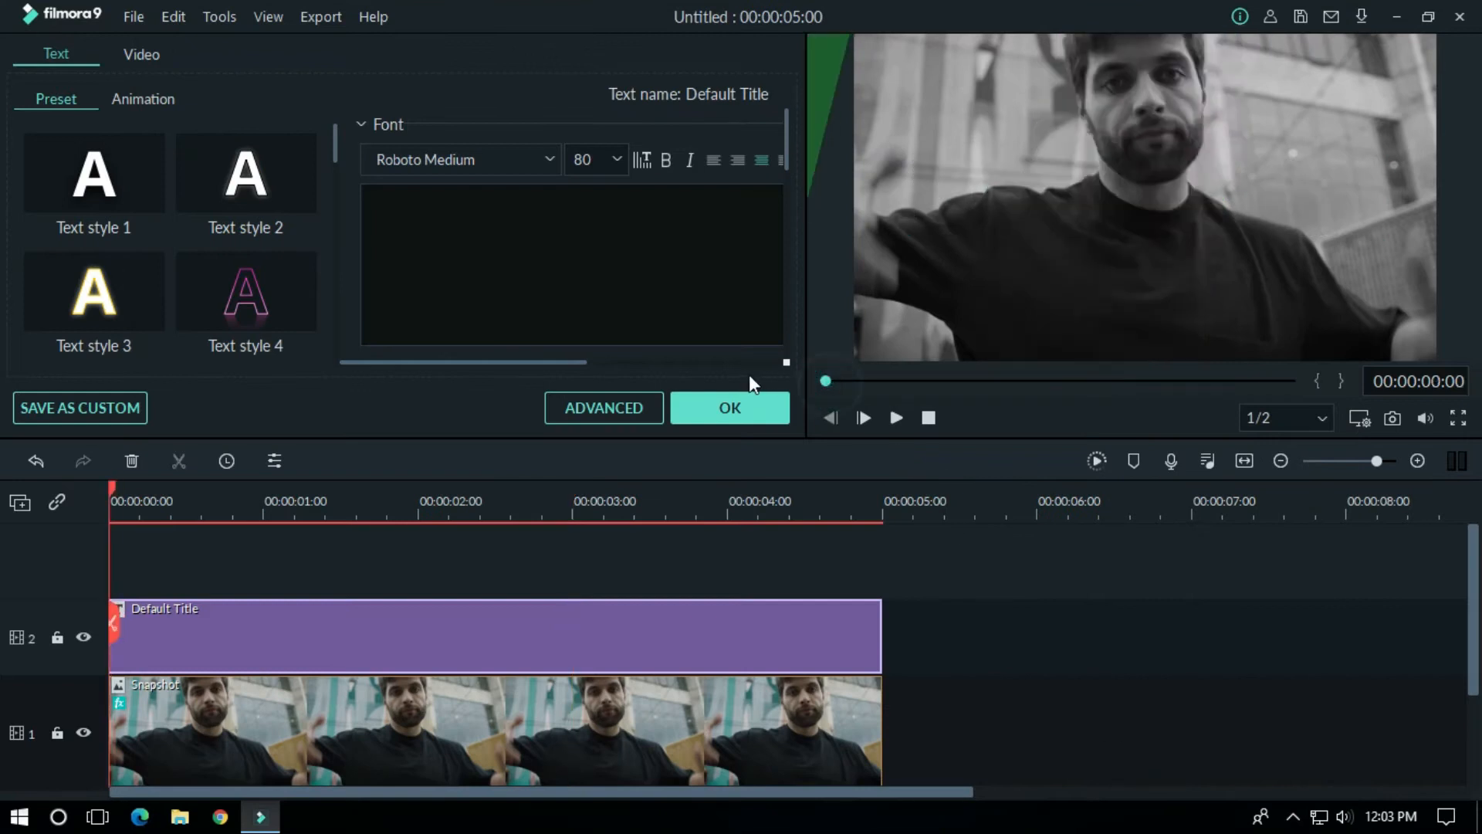
click(750, 407)
Play the title animation over the snapshot and export the sequence.
click(897, 417)
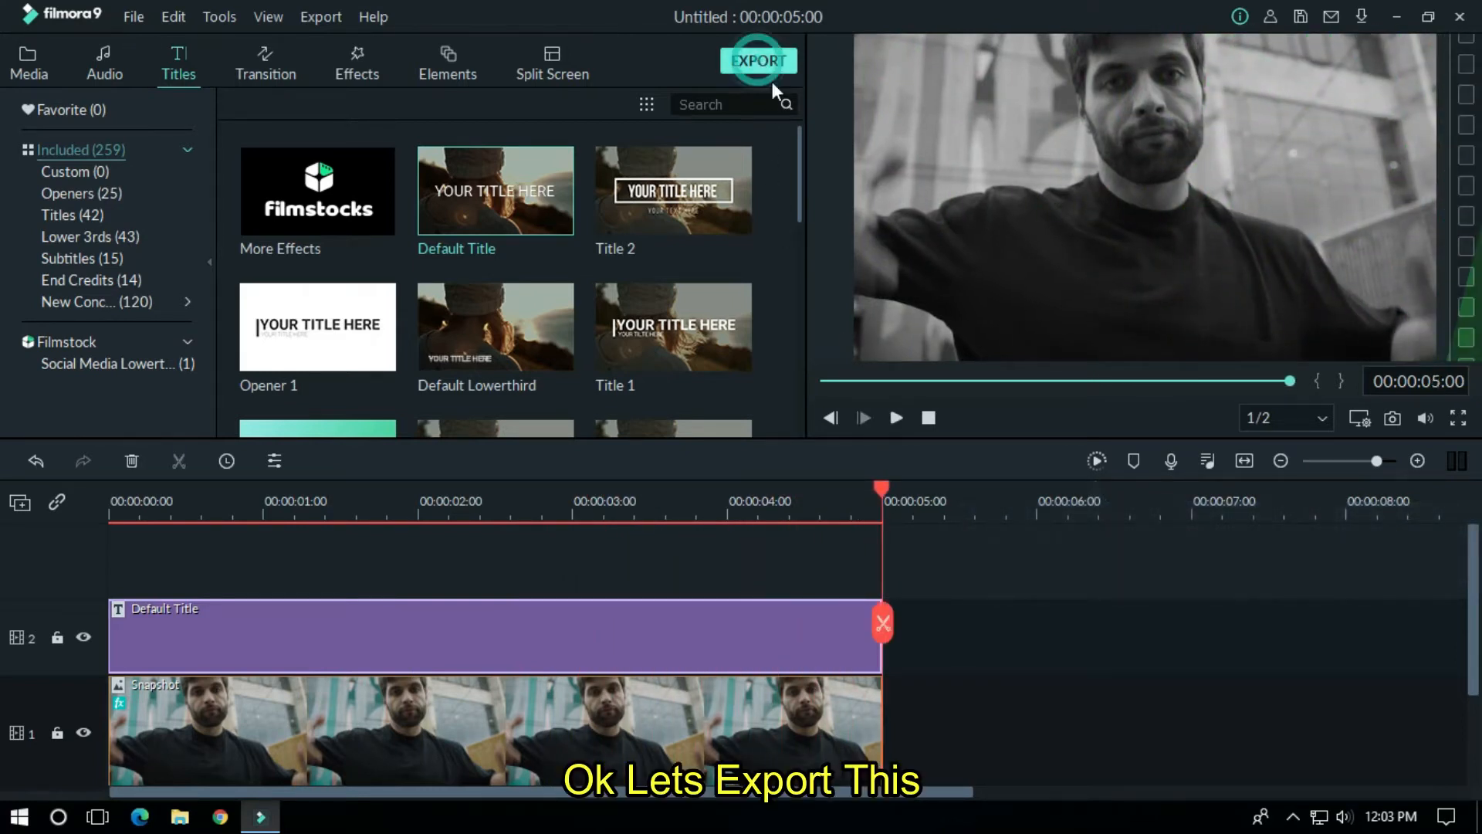
click(759, 62)
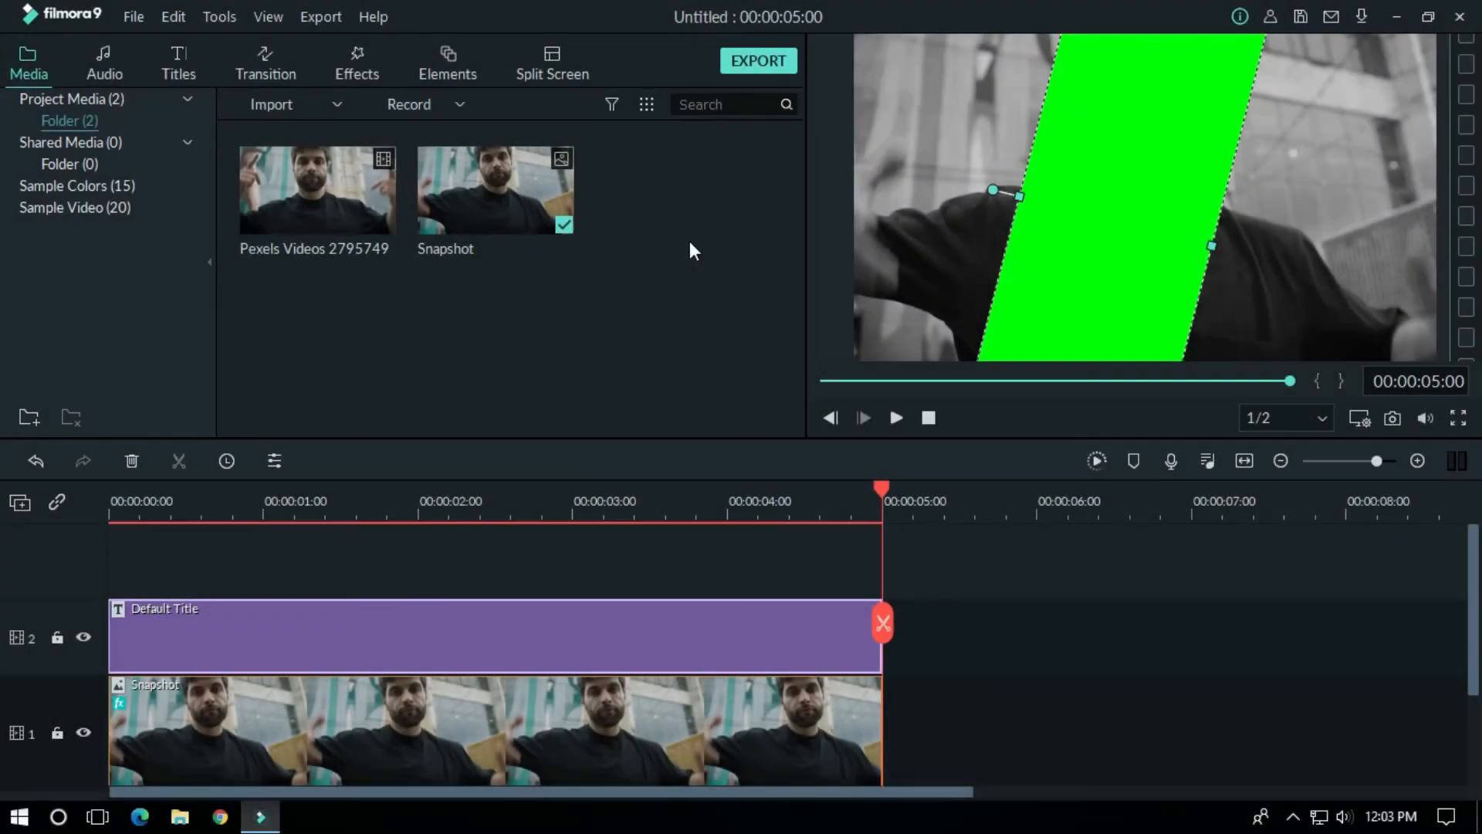
Import the exported Tik video into the project media folder.
right_click(662, 209)
click(693, 230)
click(642, 294)
click(558, 483)
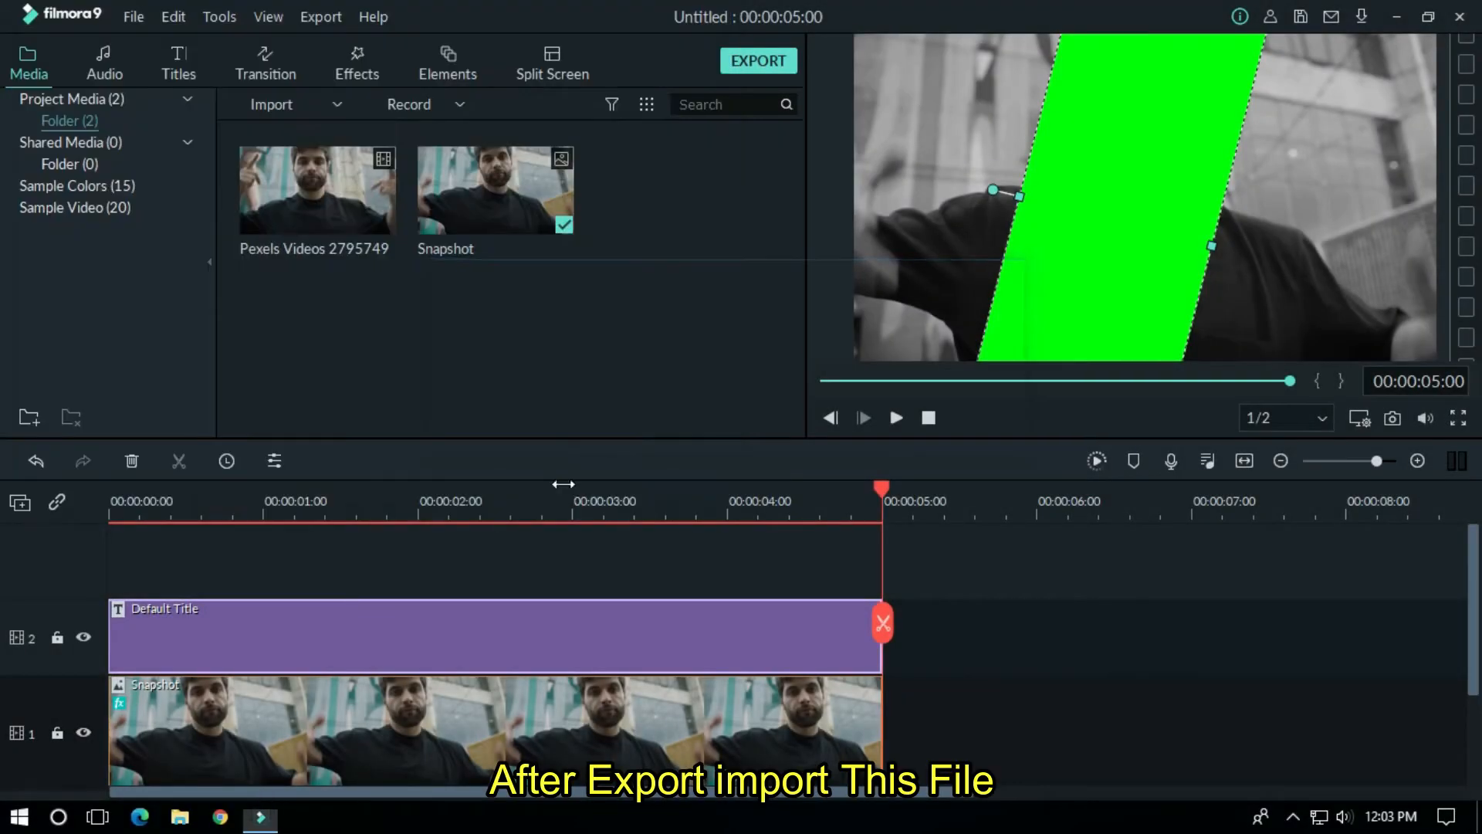
Clear all clips from the timeline and place Pexels Videos 2795749 at the start of track 1.
drag(933, 749, 689, 622)
key(Delete)
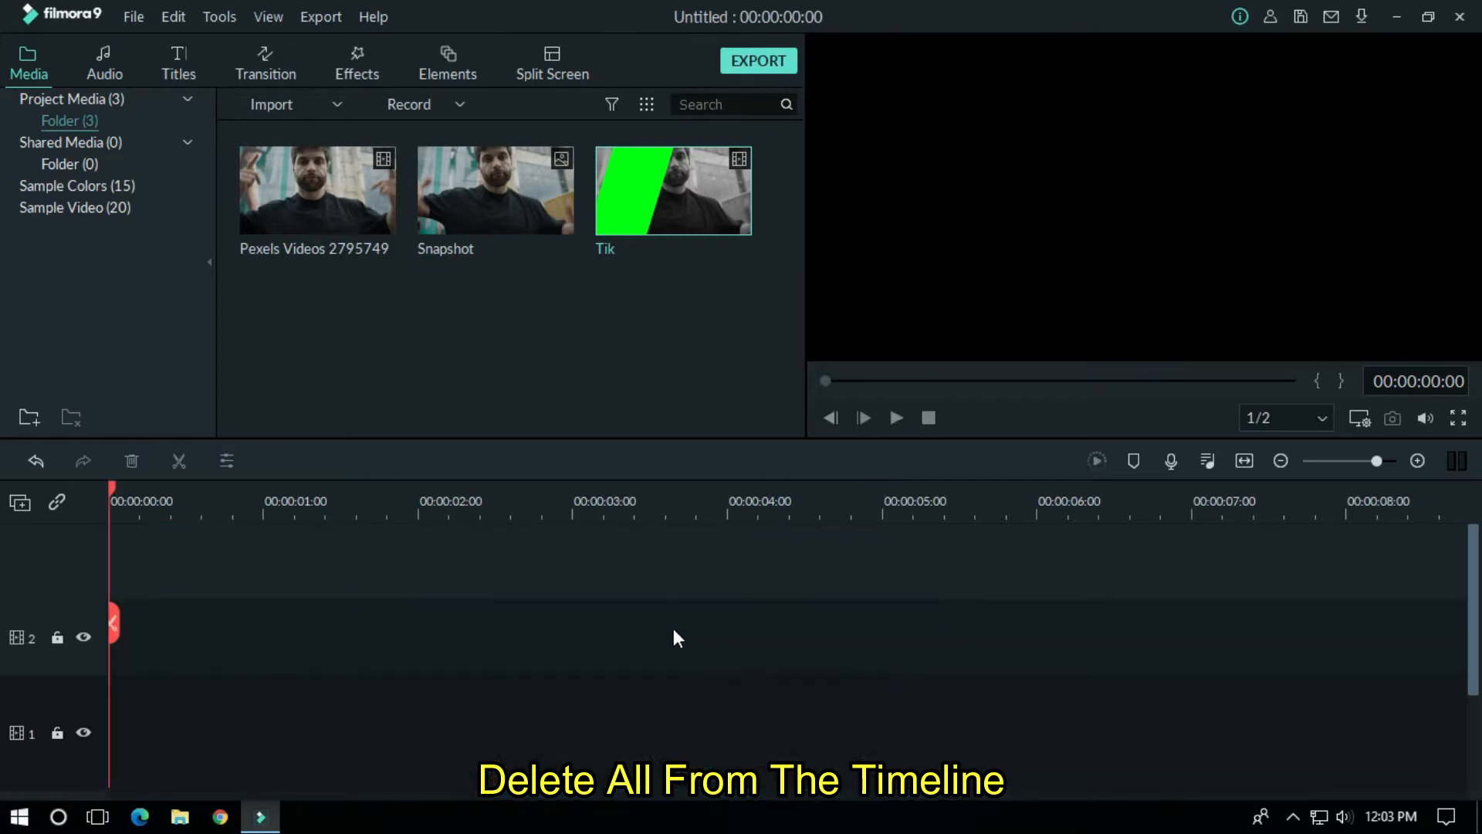
drag(358, 209, 109, 734)
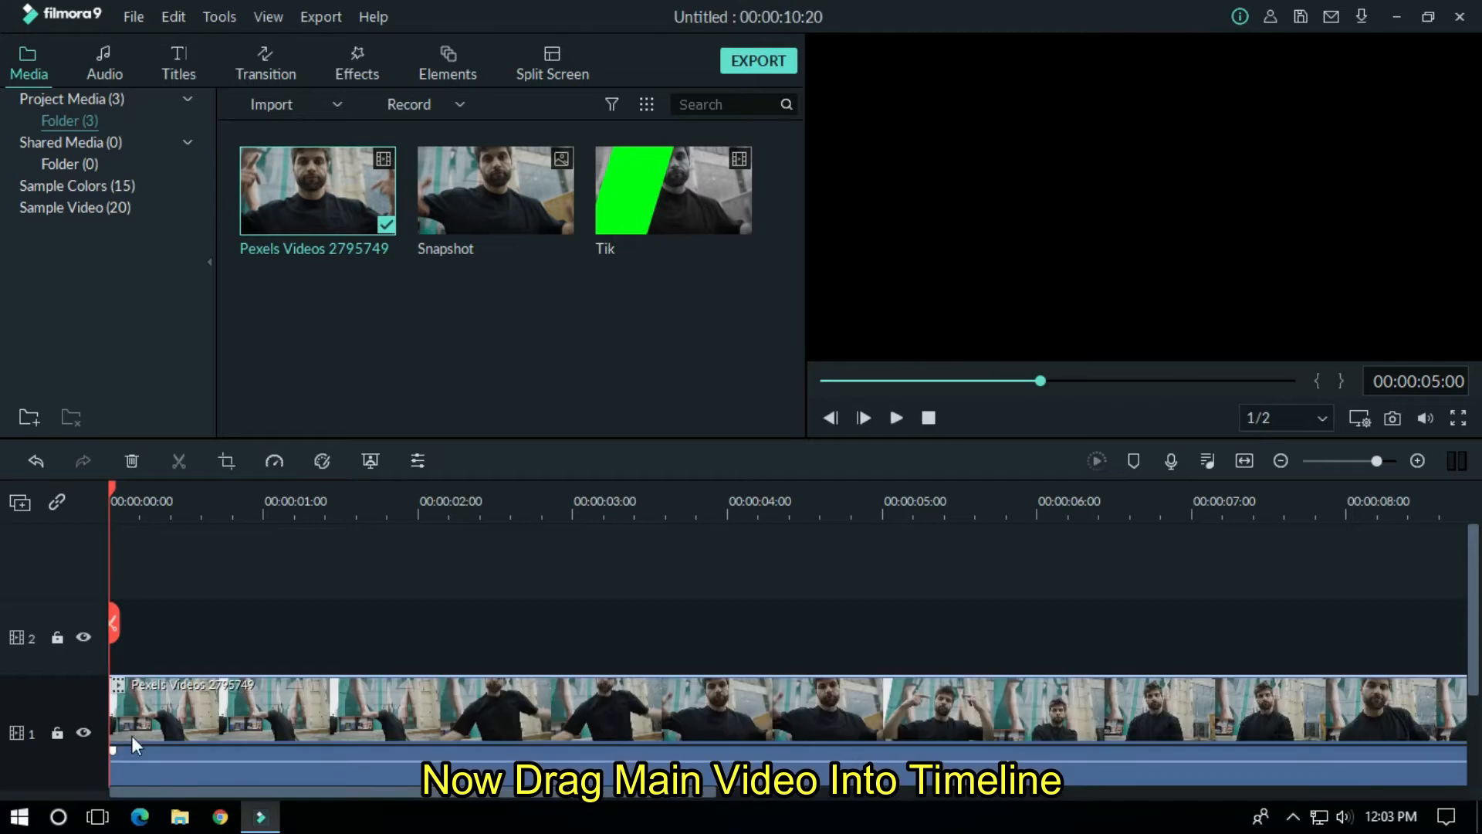
Split the main video at 00:00:03:00 and place the Tik clip on track 2 from that point.
click(568, 502)
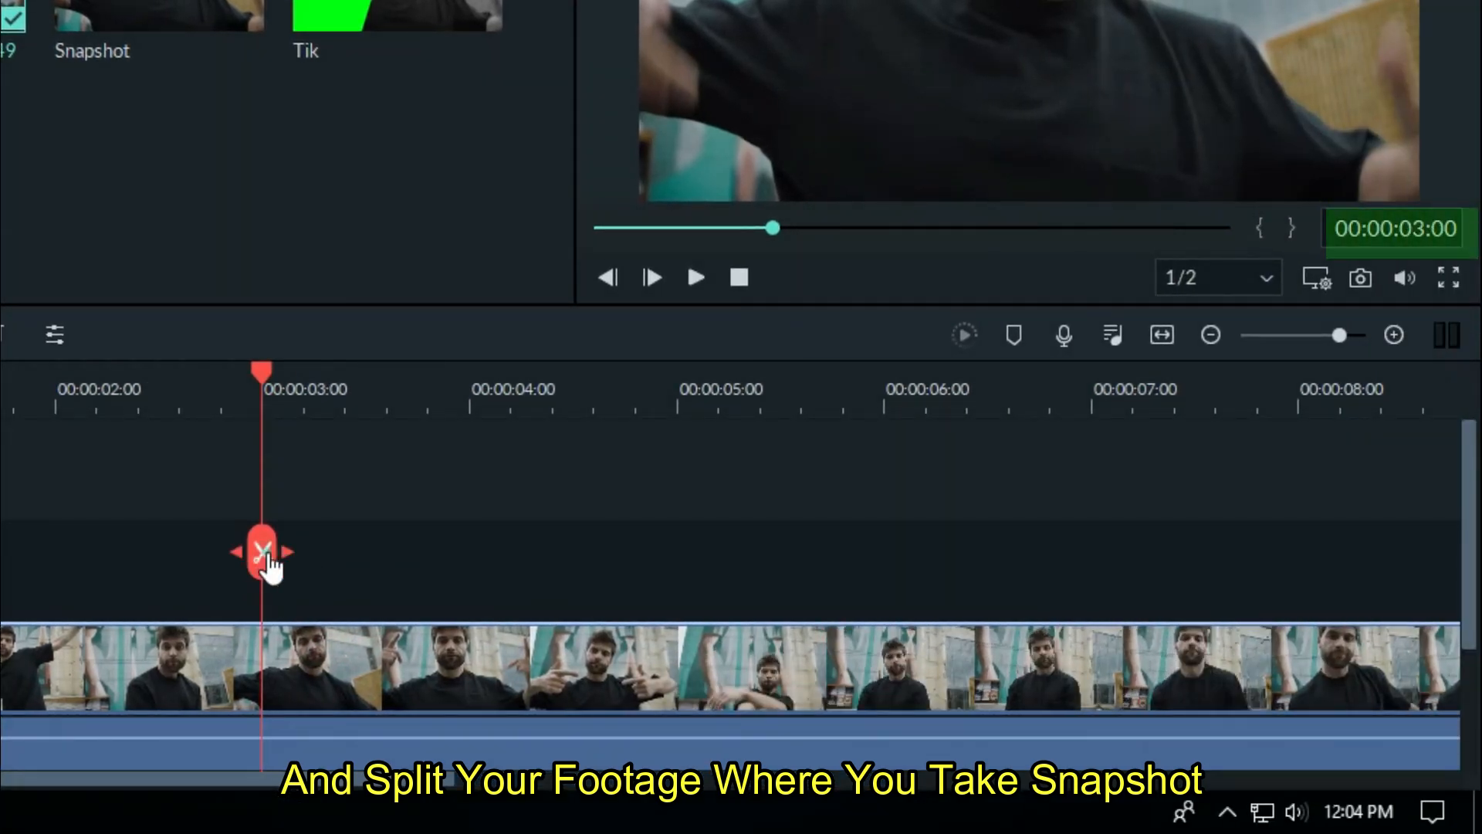
click(262, 551)
drag(988, 386, 588, 373)
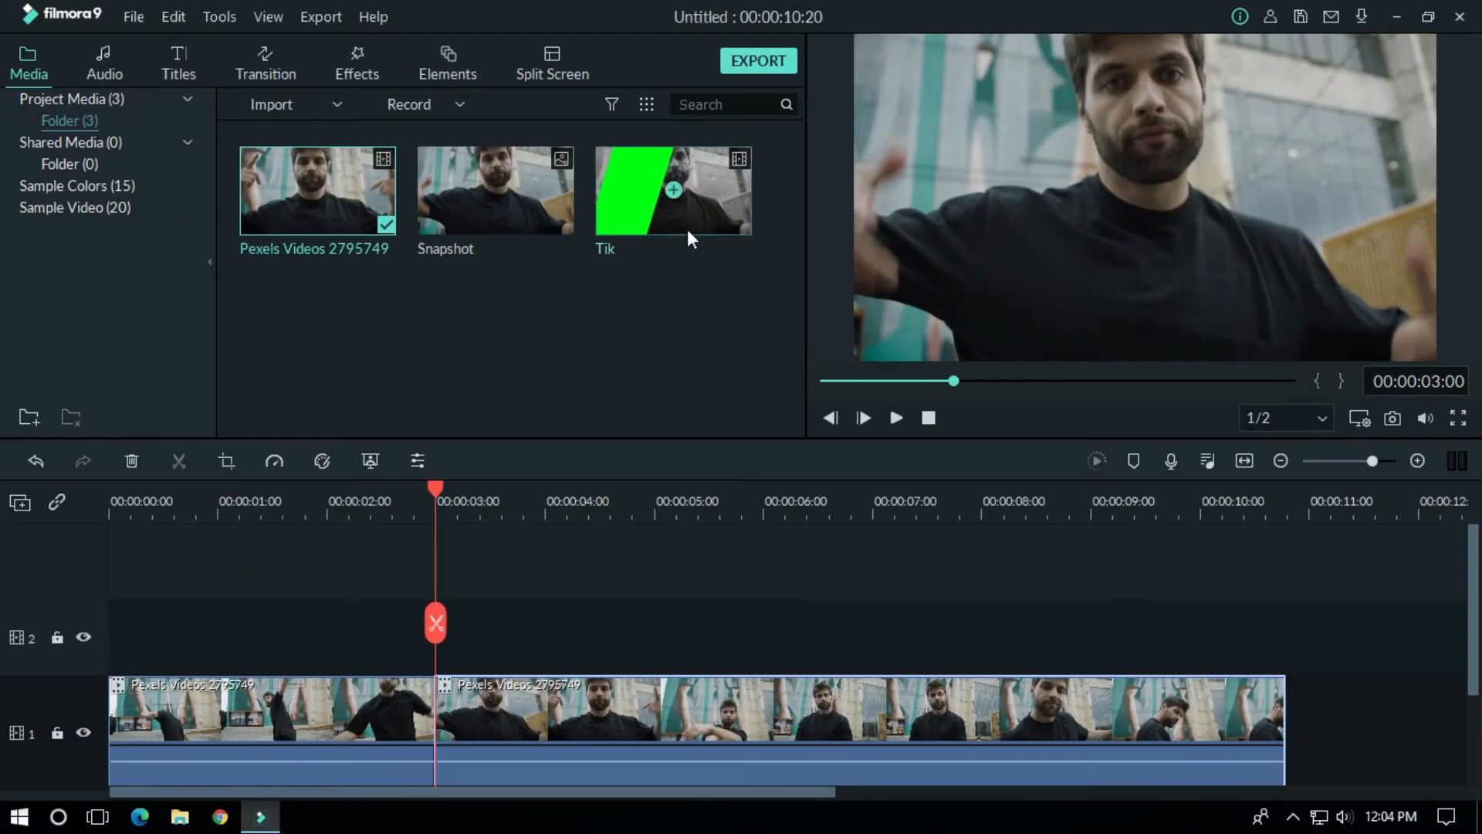
drag(661, 210, 442, 627)
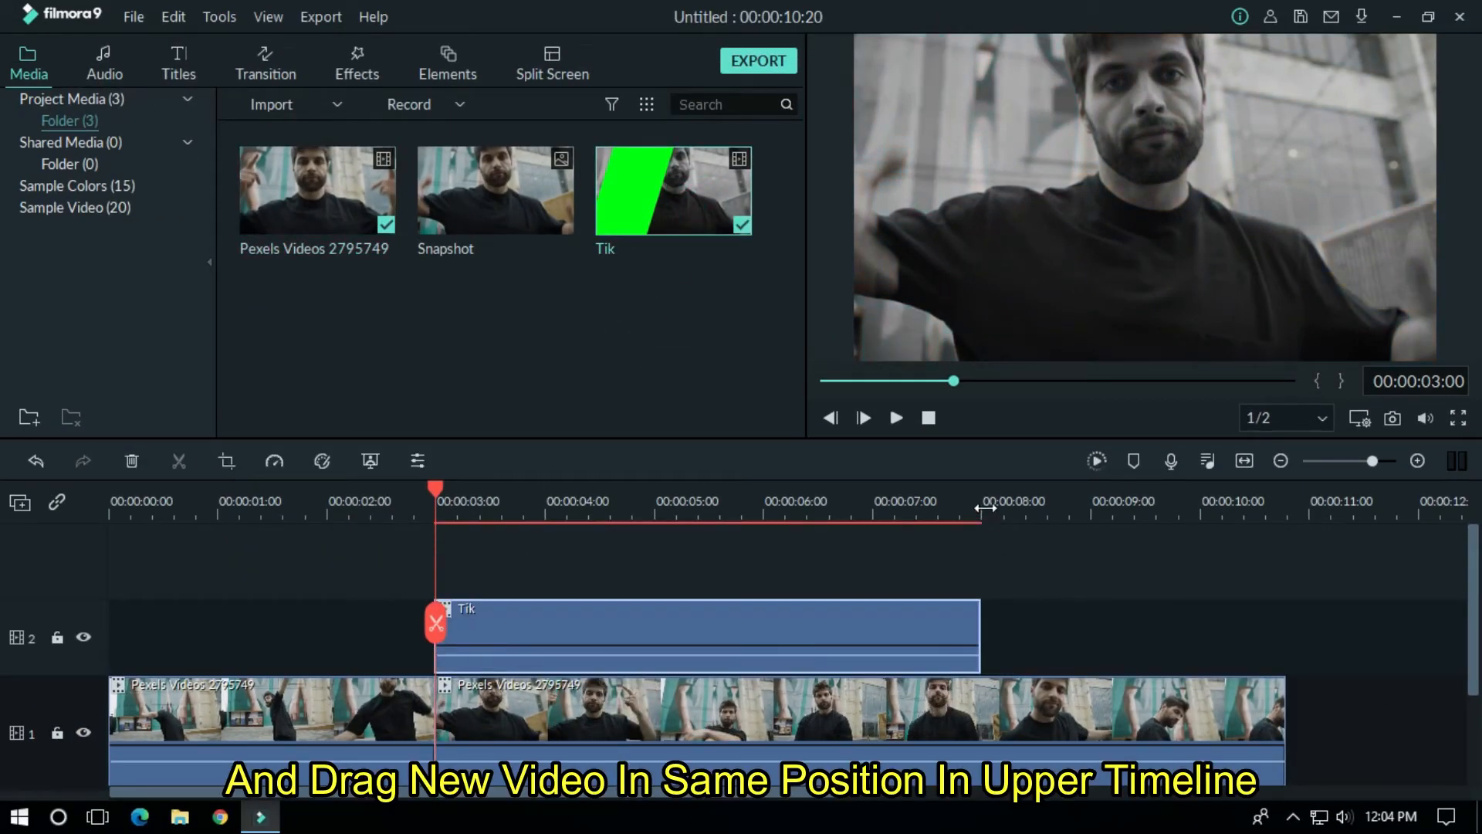
Split the main video on track 1 at 00:00:08:00, where the Tik clip ends.
click(984, 508)
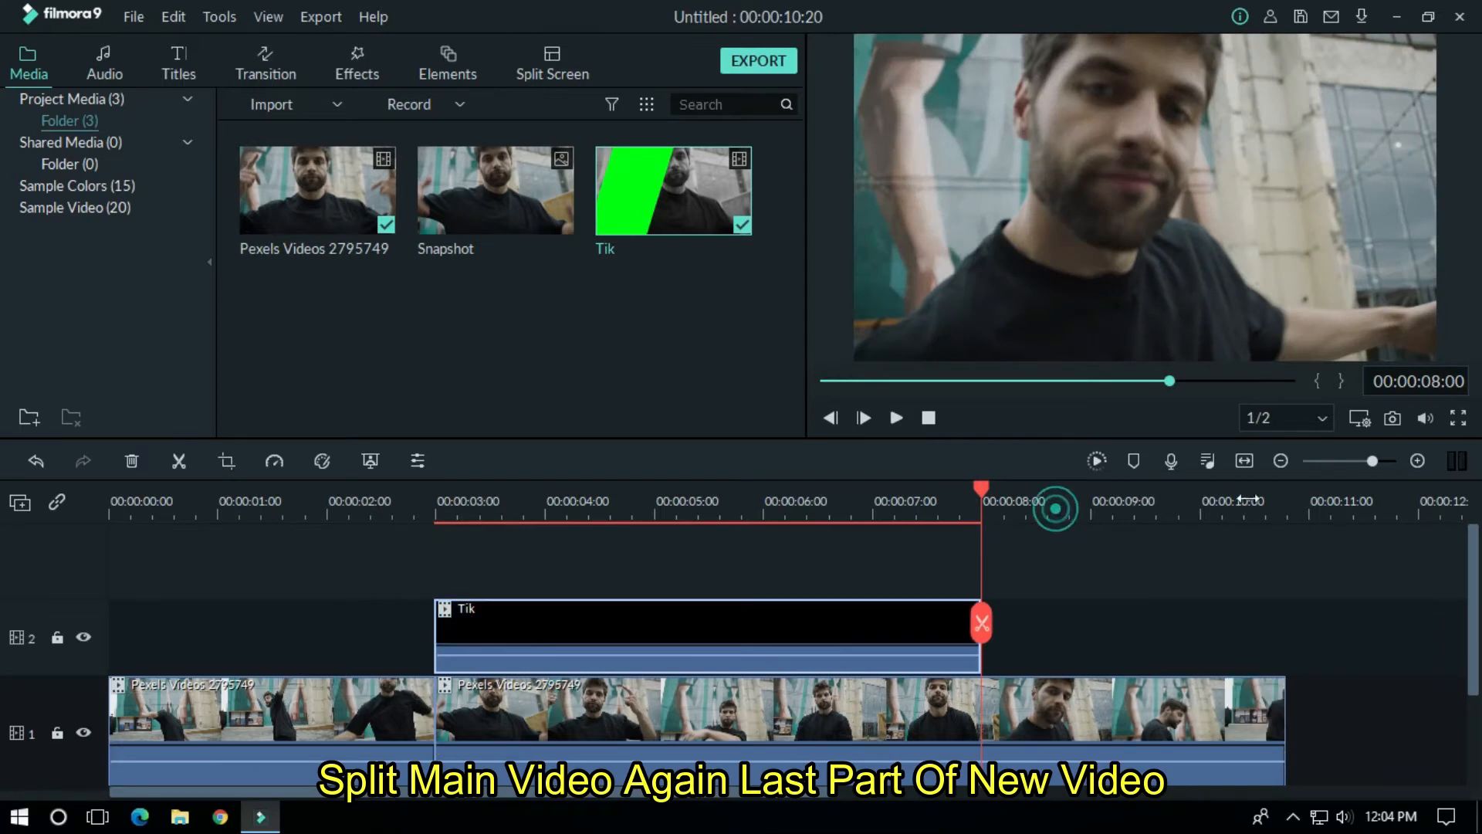
drag(1057, 509, 1251, 504)
click(1028, 736)
click(990, 624)
drag(1100, 489, 937, 498)
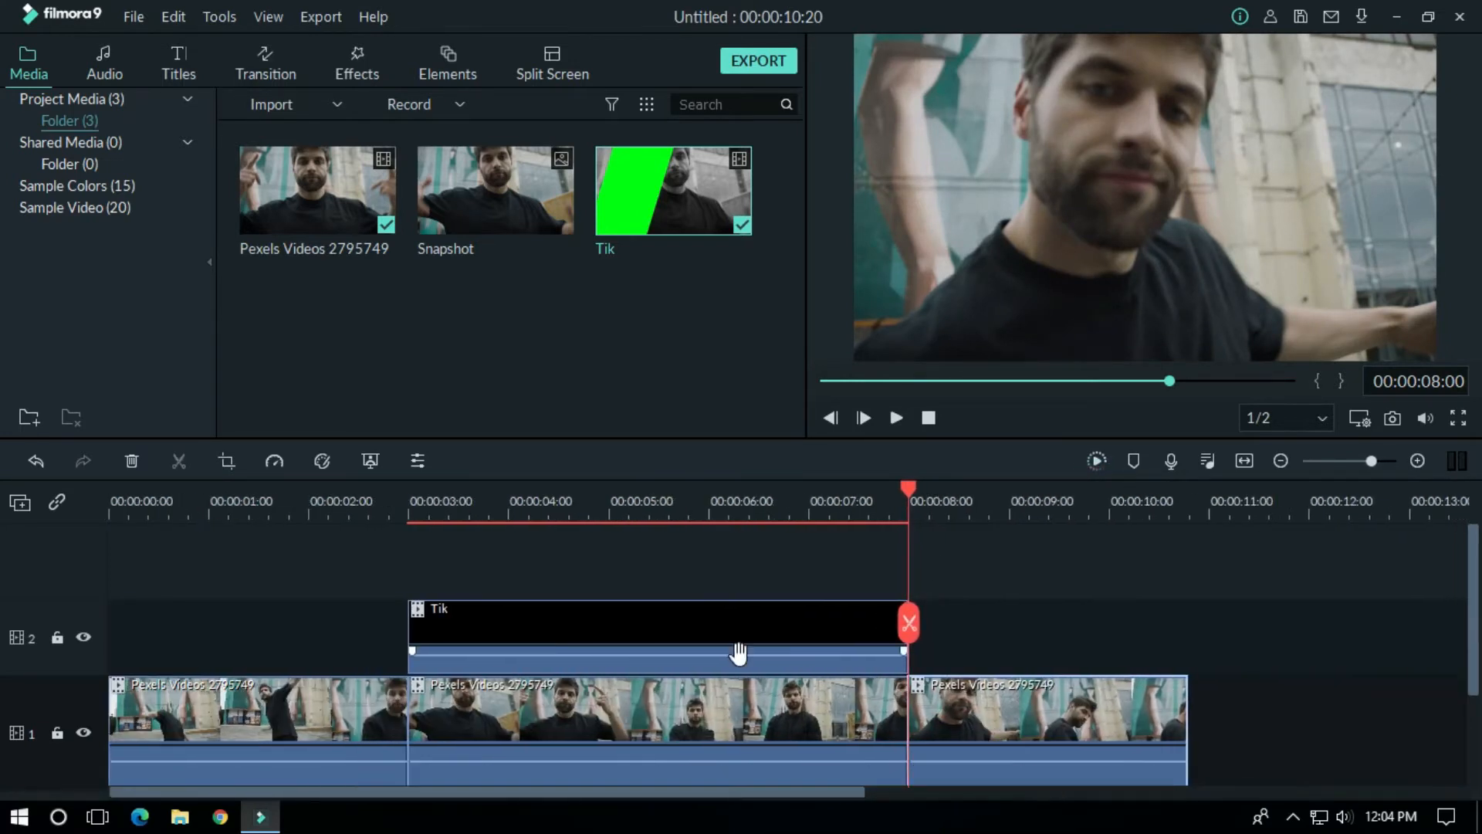
Enable Chroma Key on the Tik clip and sample the green band in the preview as the key color.
click(418, 502)
click(581, 519)
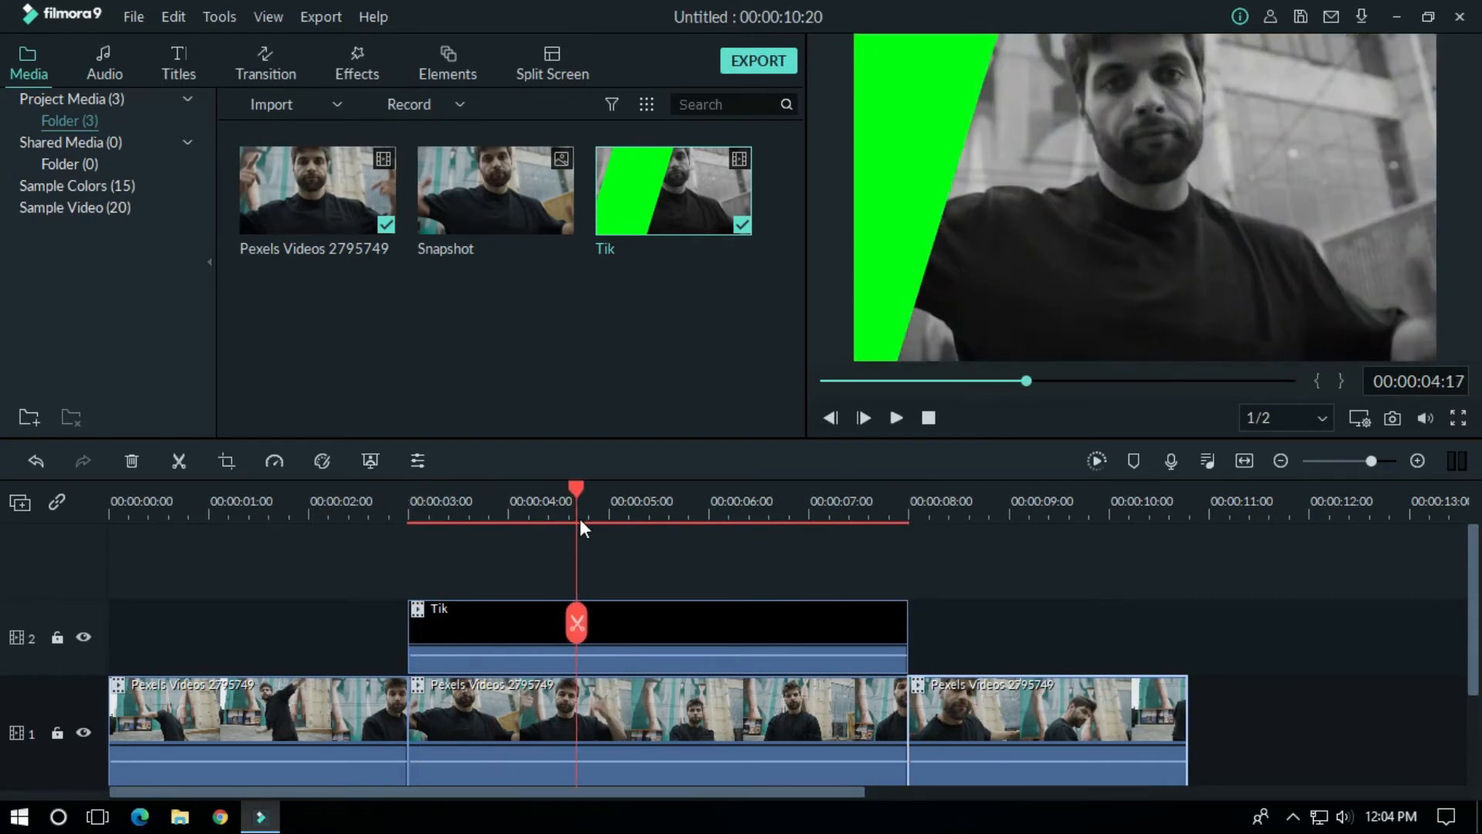
double_click(648, 633)
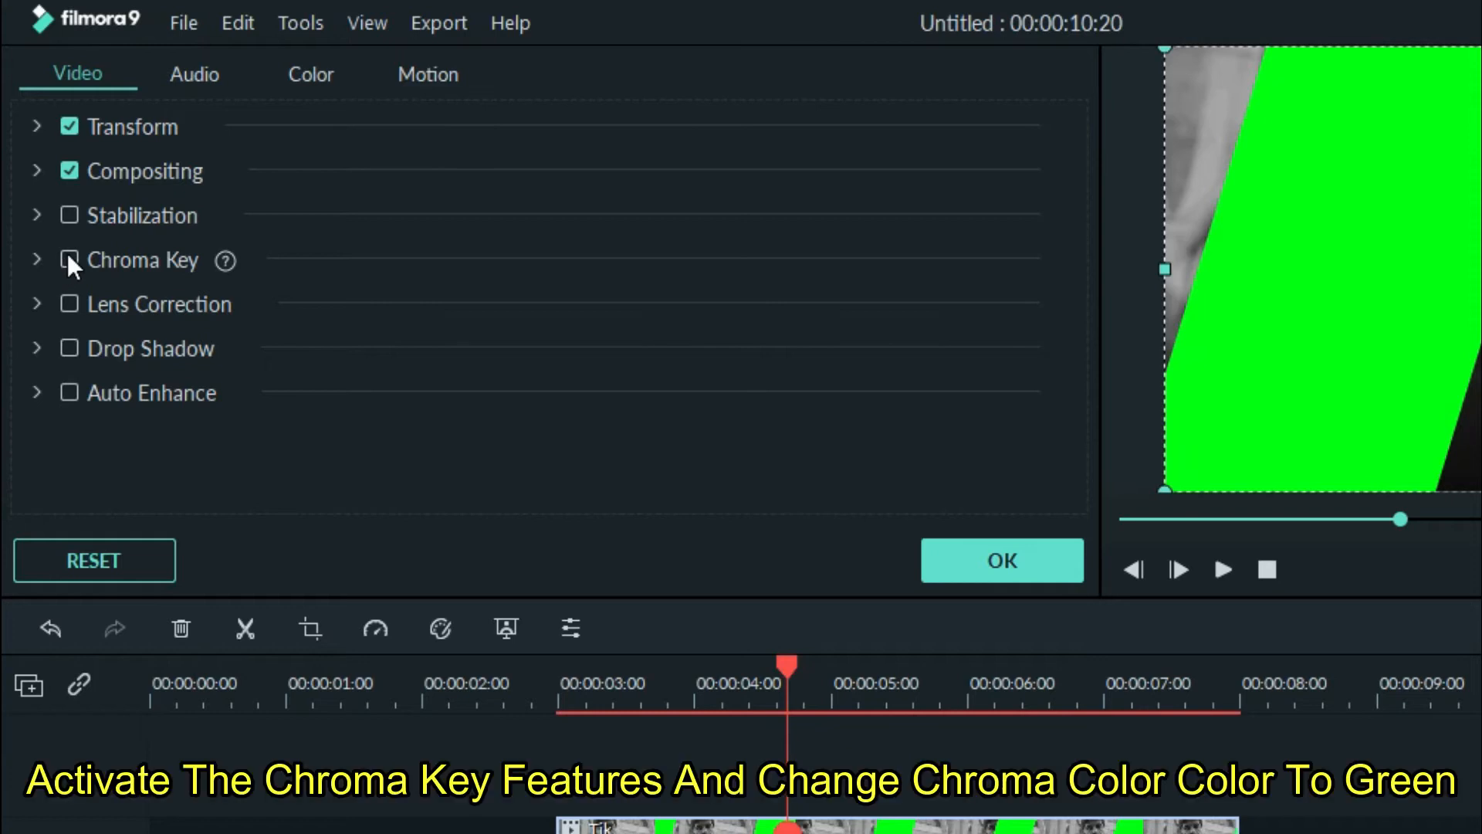
click(69, 259)
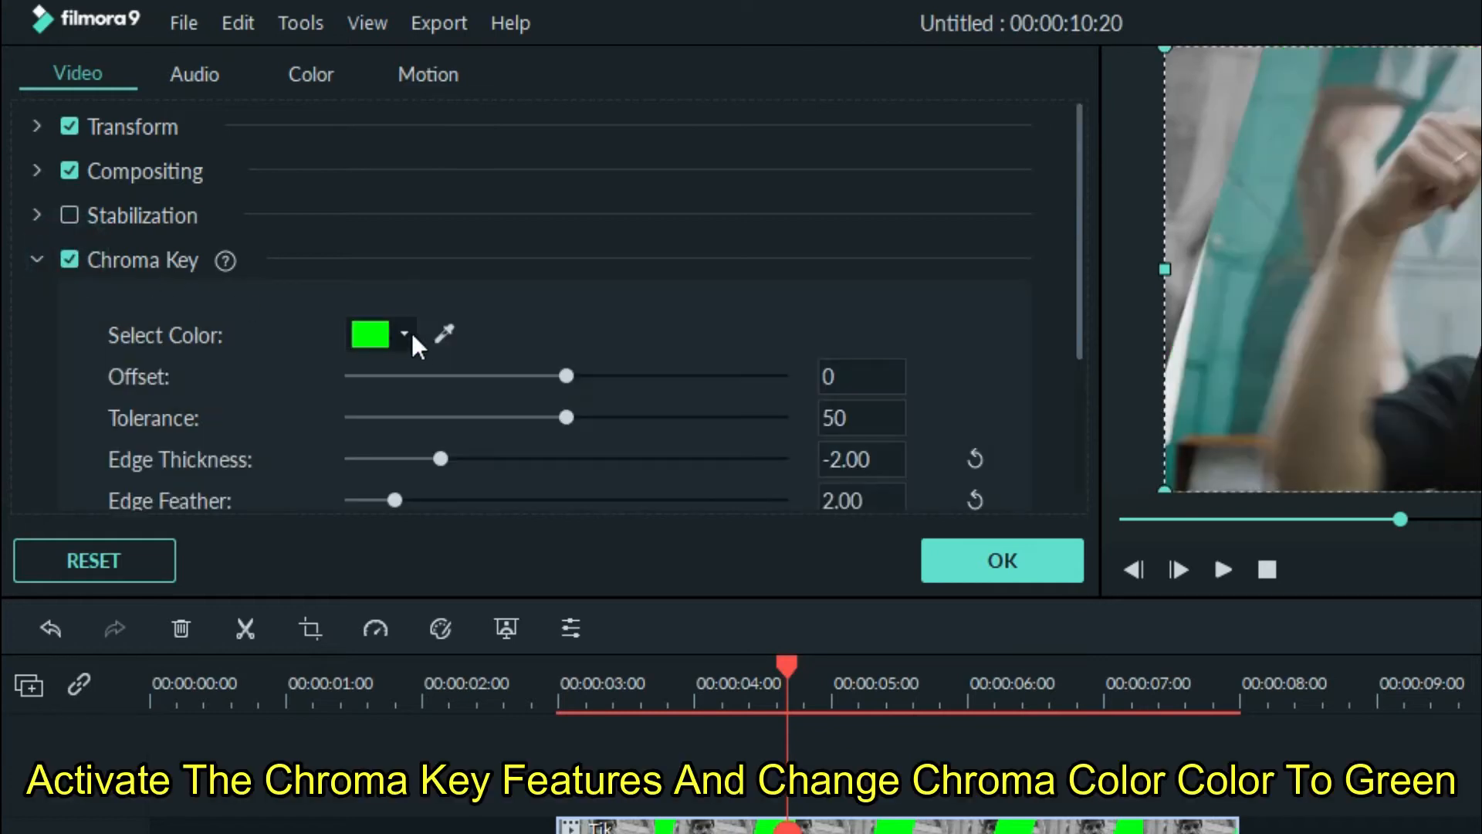
click(443, 335)
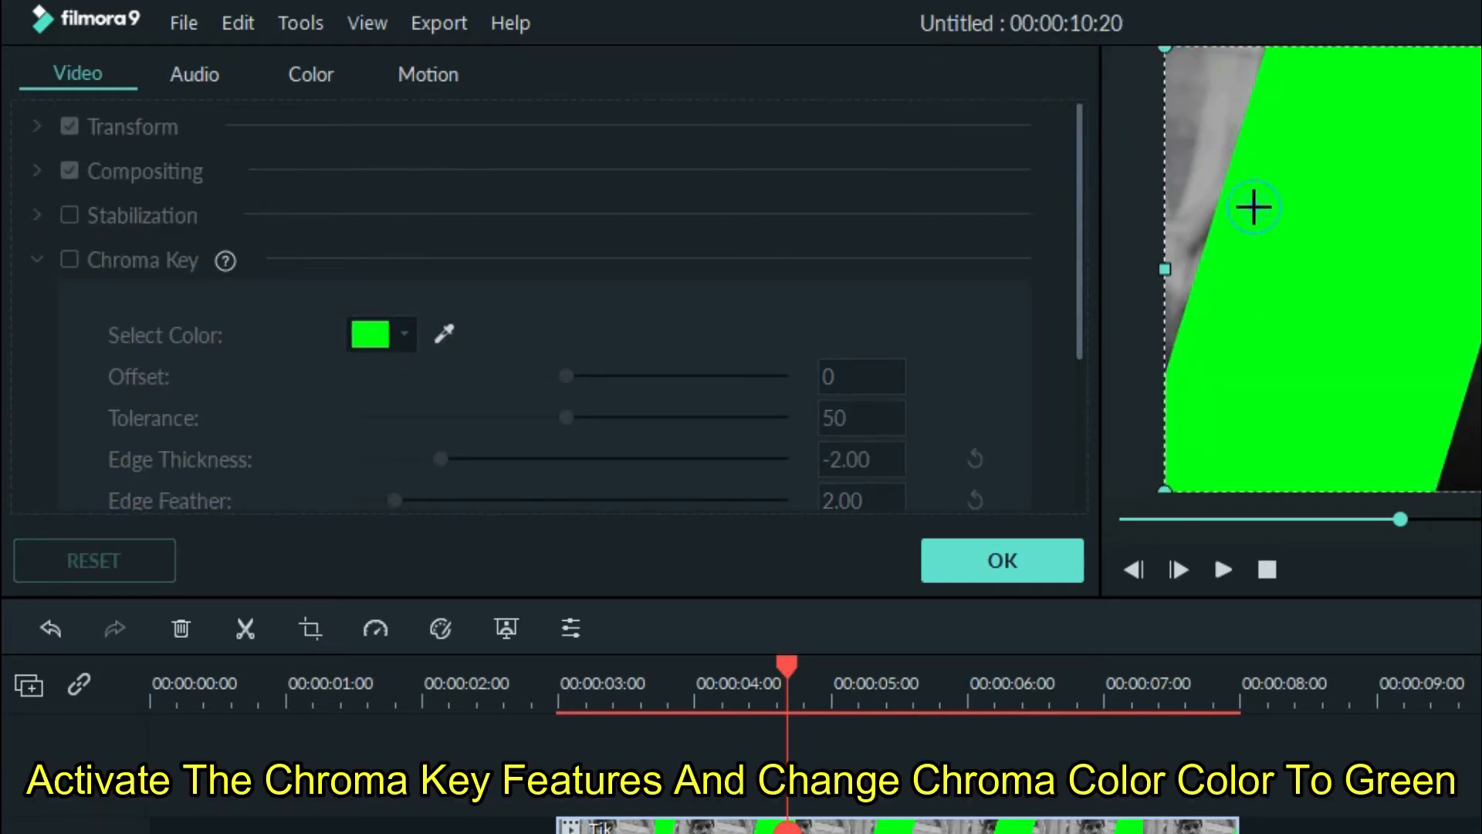
click(1245, 261)
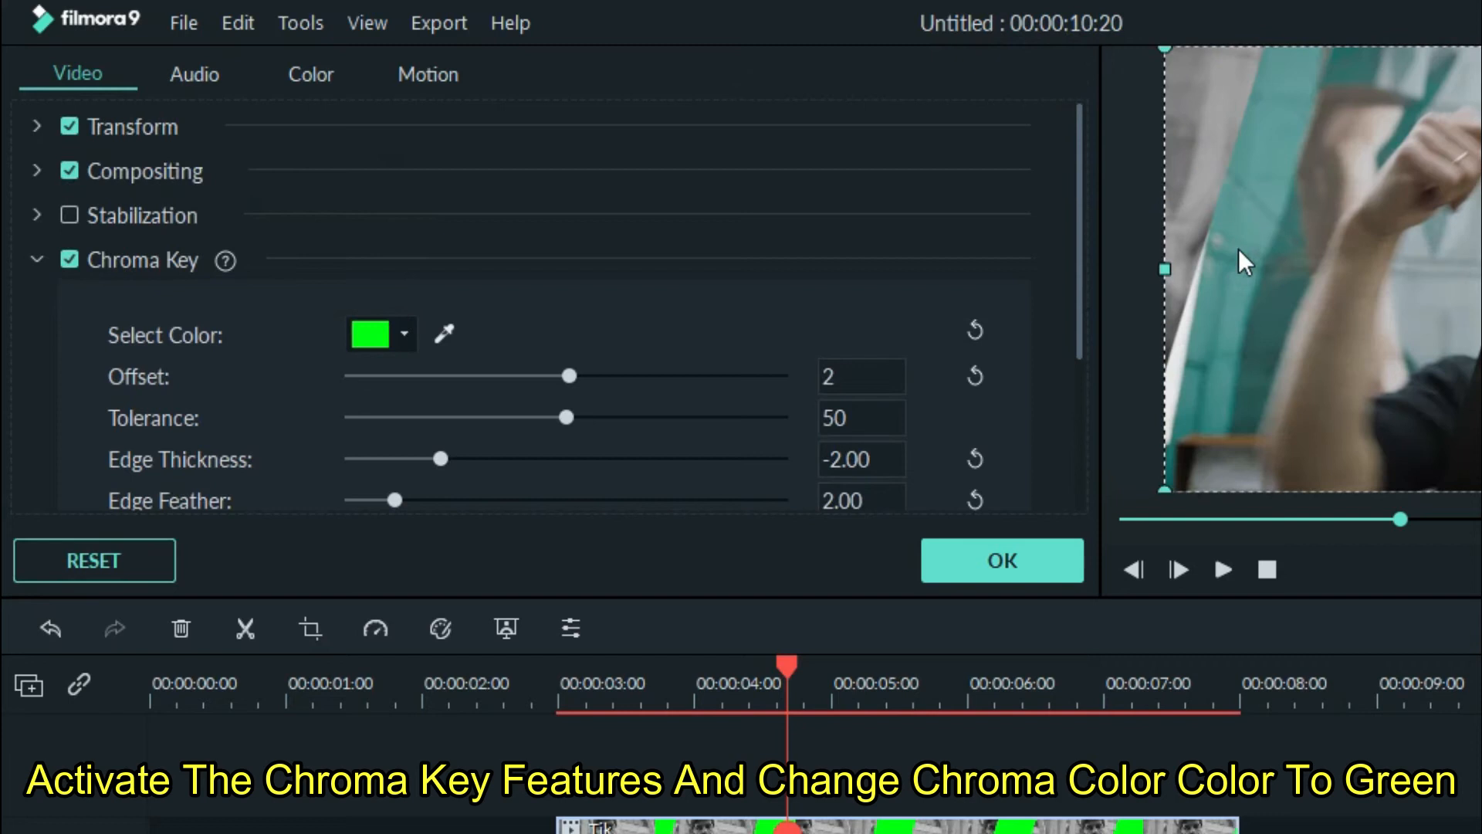
Confirm the Tik clip's chroma key and apply the Square Blur effect to the middle segment of the main video.
click(975, 548)
click(384, 72)
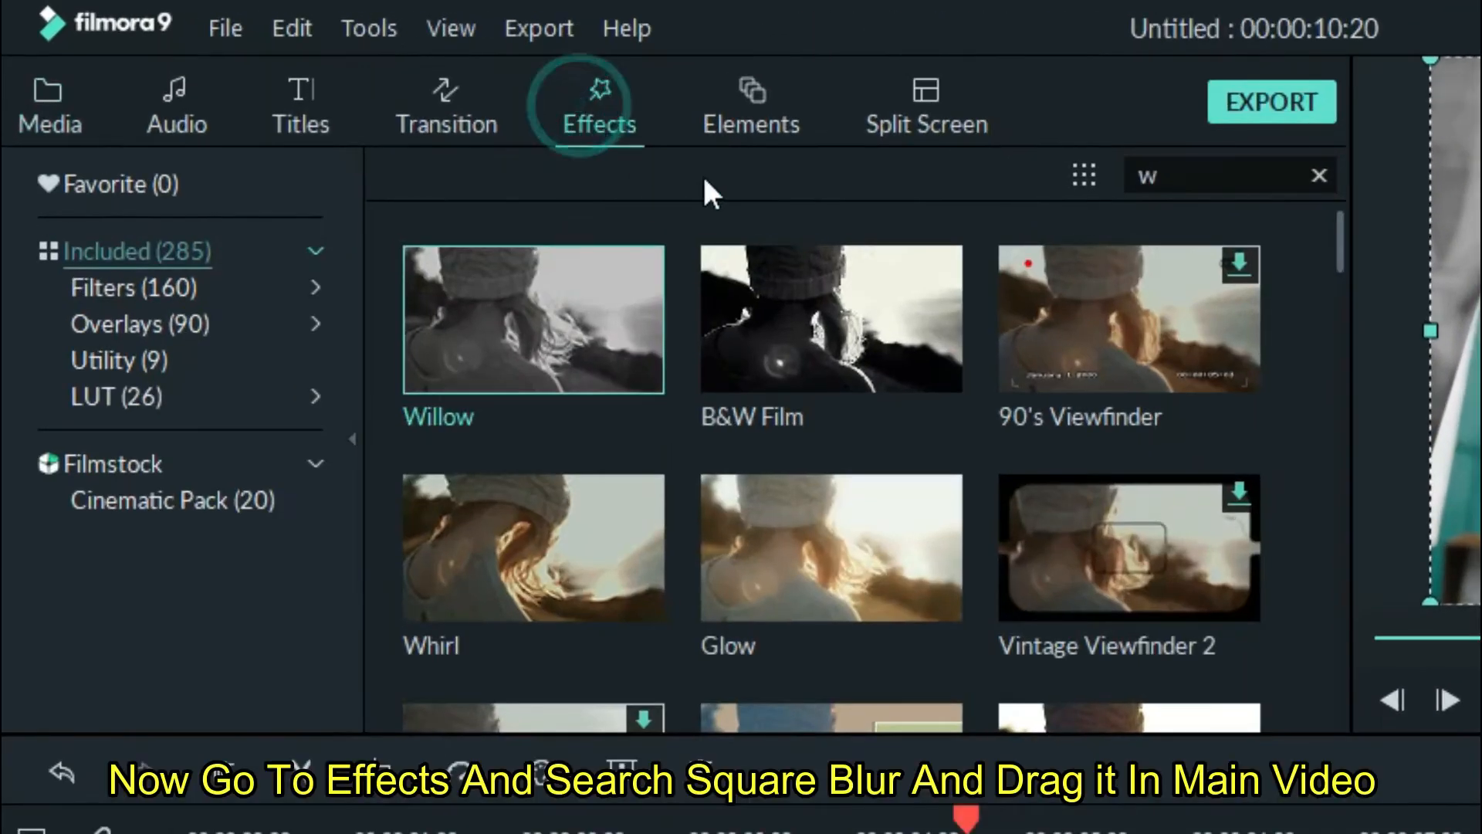
click(1318, 177)
text(sq)
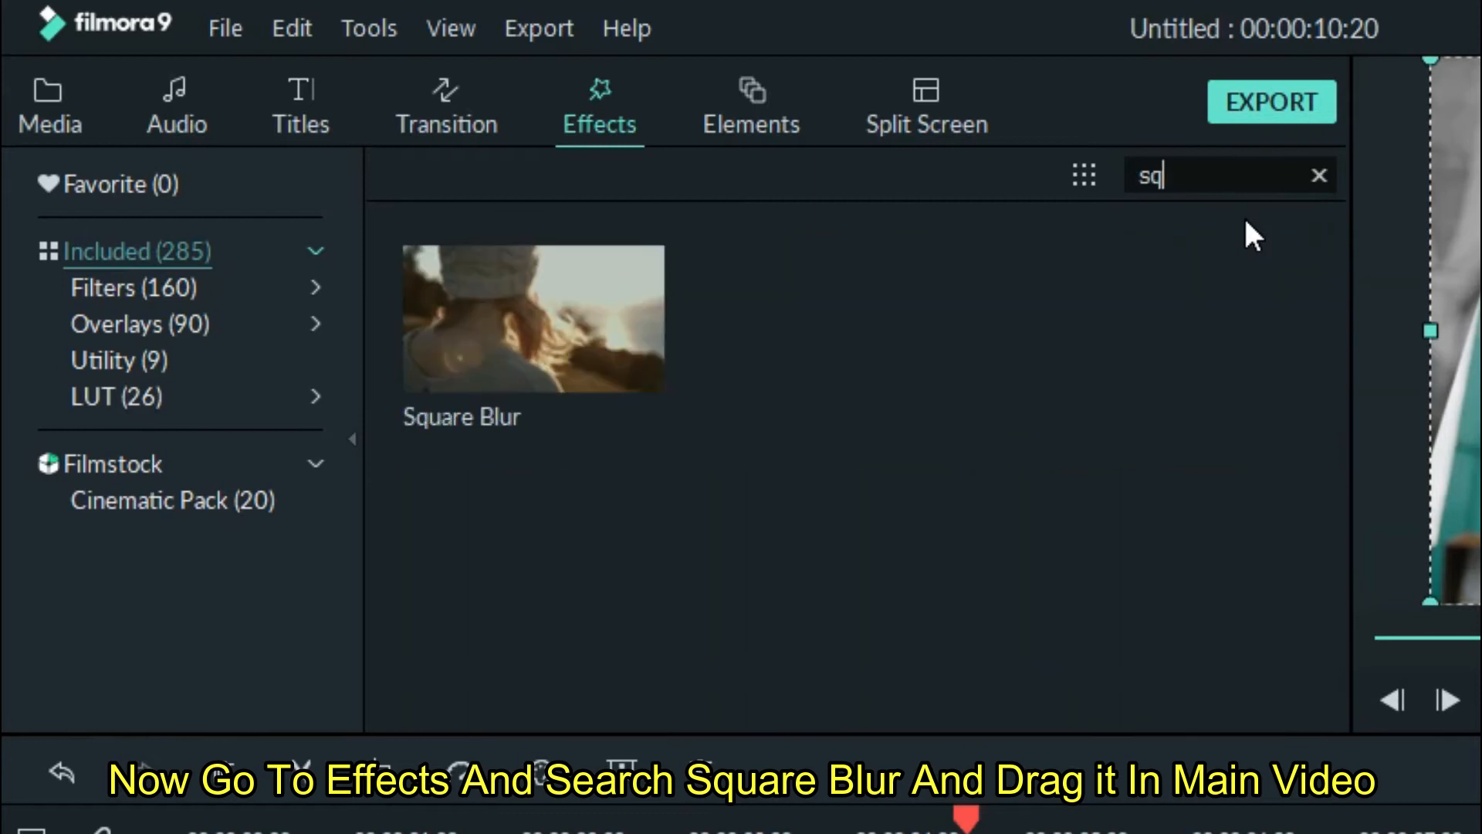
drag(589, 407, 1018, 614)
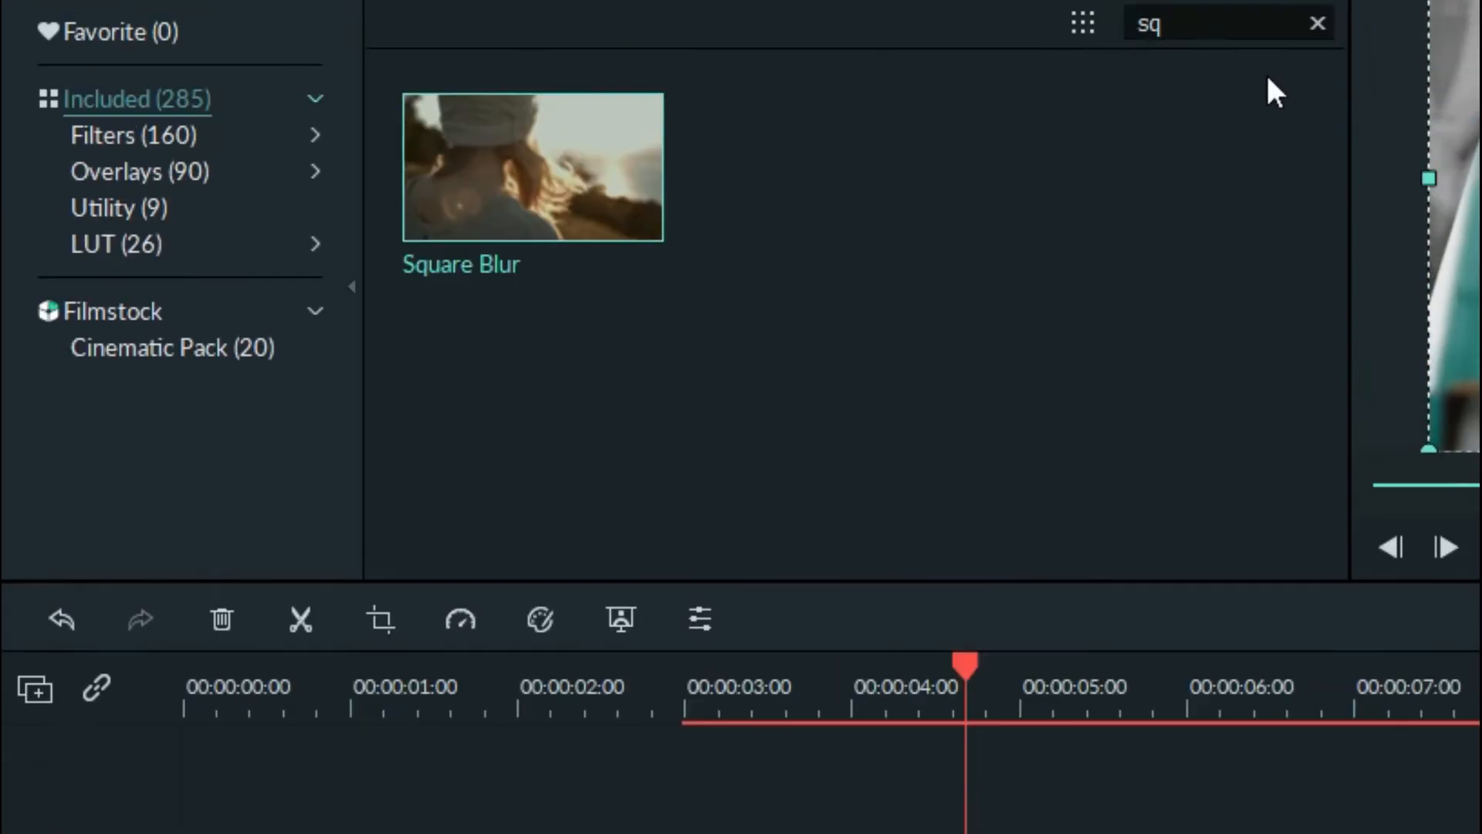
Find the Water effect and apply it to the middle segment of the main video on track 1.
click(1318, 176)
click(1272, 173)
text(wat)
drag(551, 577, 775, 632)
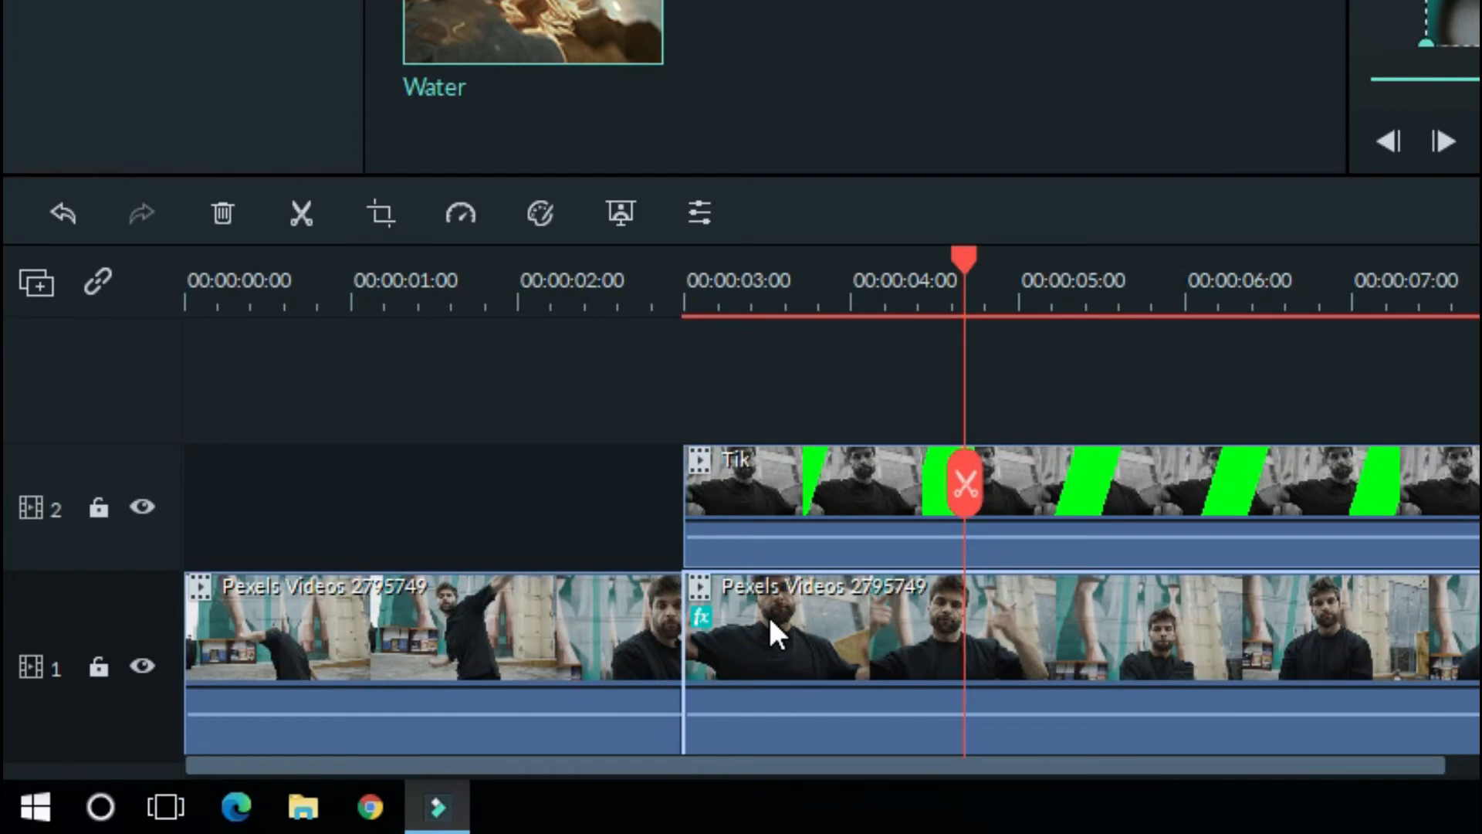
Set the middle segment's Square Blur effect to size 1 and alpha 50.
double_click(768, 616)
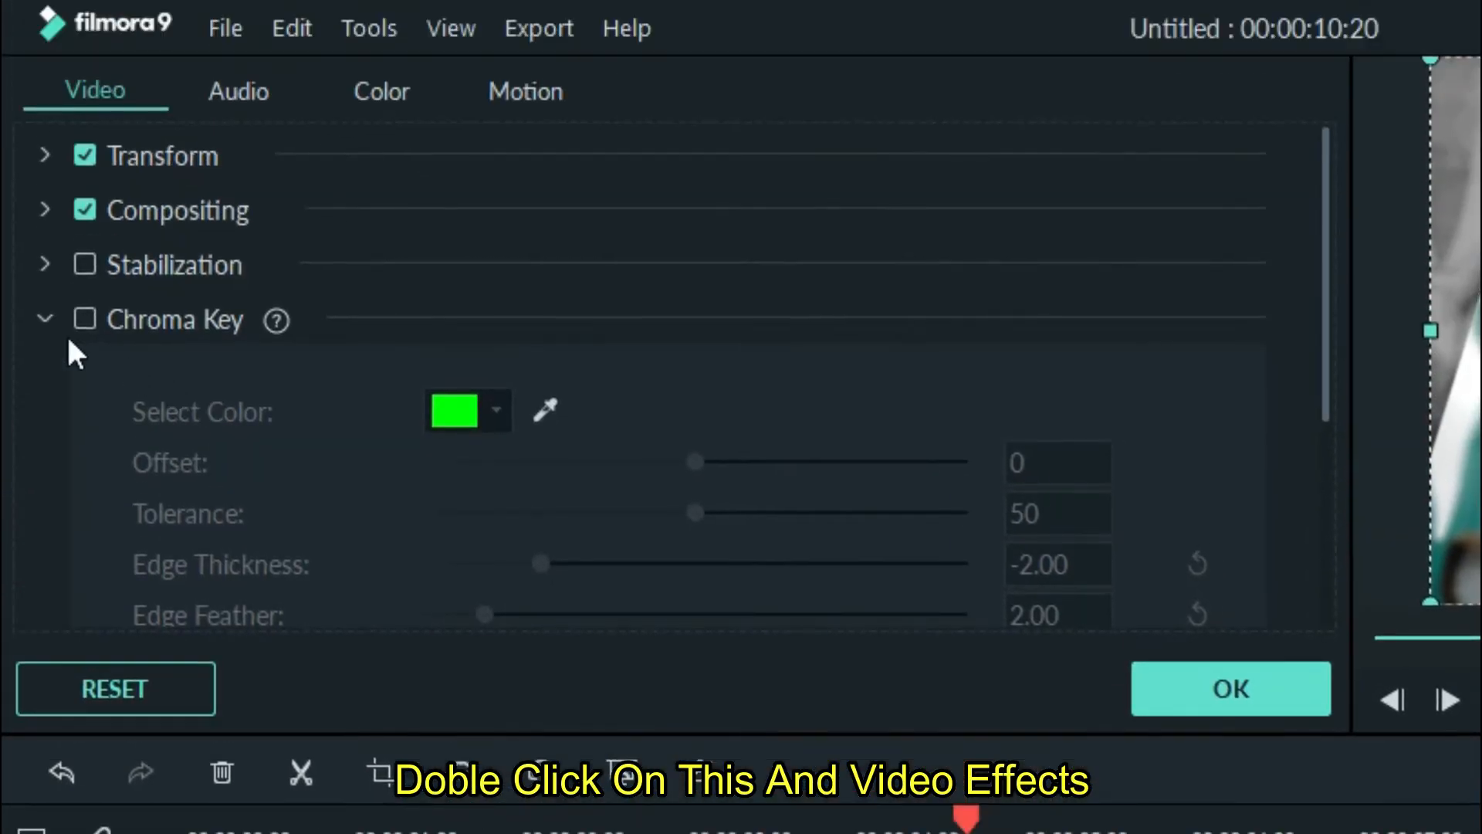
click(54, 316)
click(44, 537)
drag(1327, 202, 1328, 399)
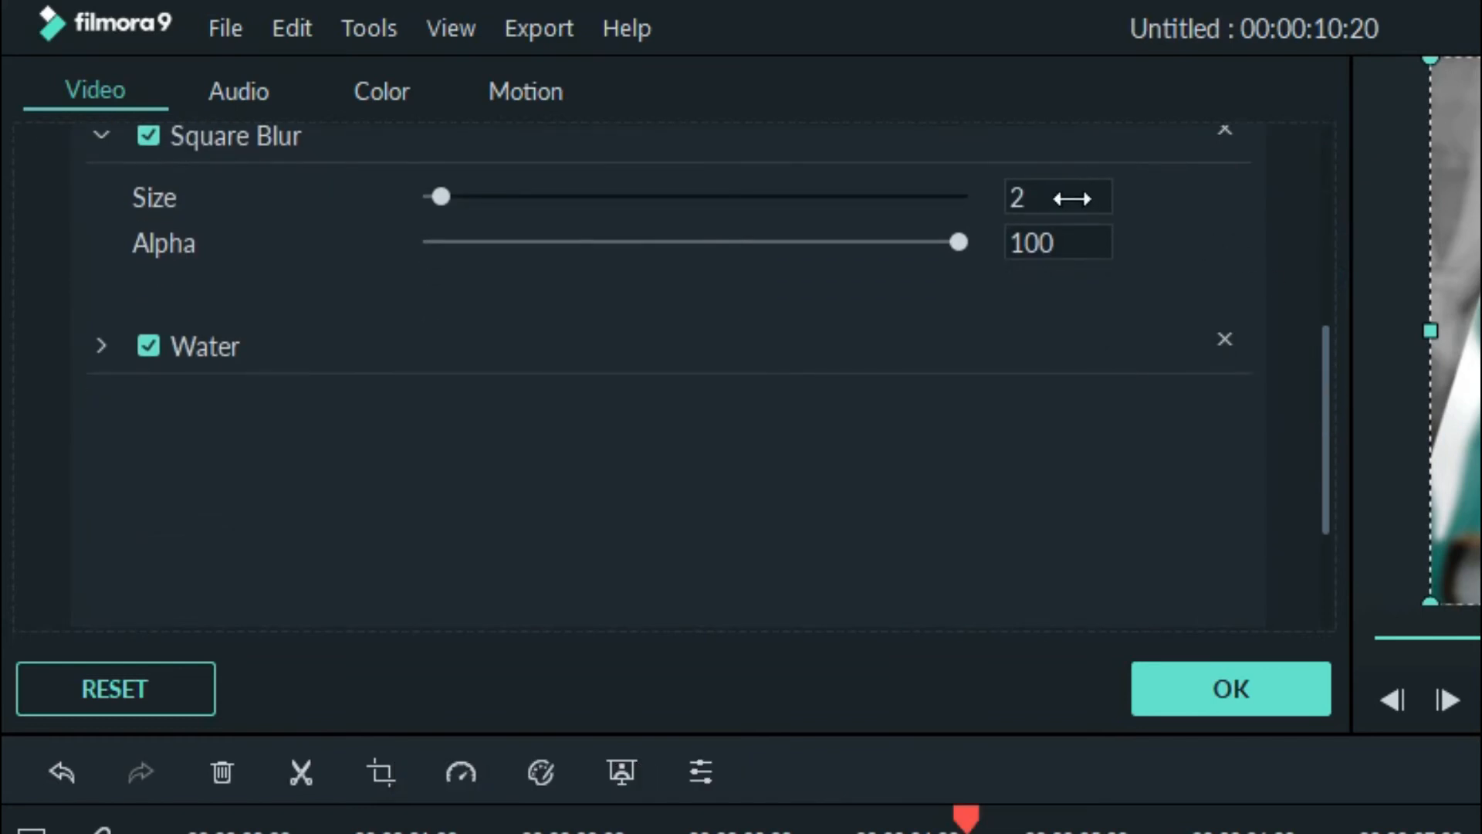
click(1029, 194)
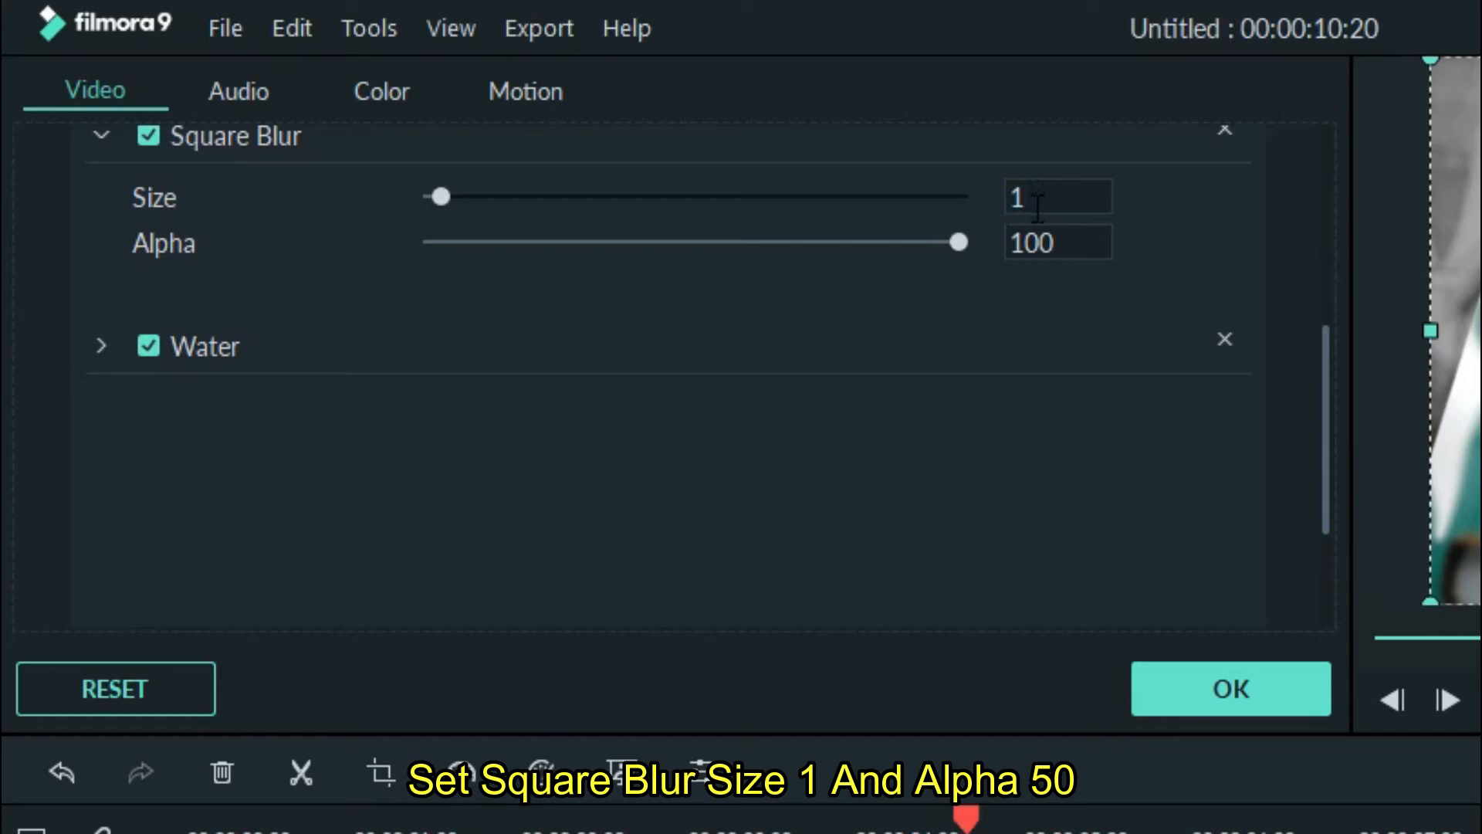
click(1038, 242)
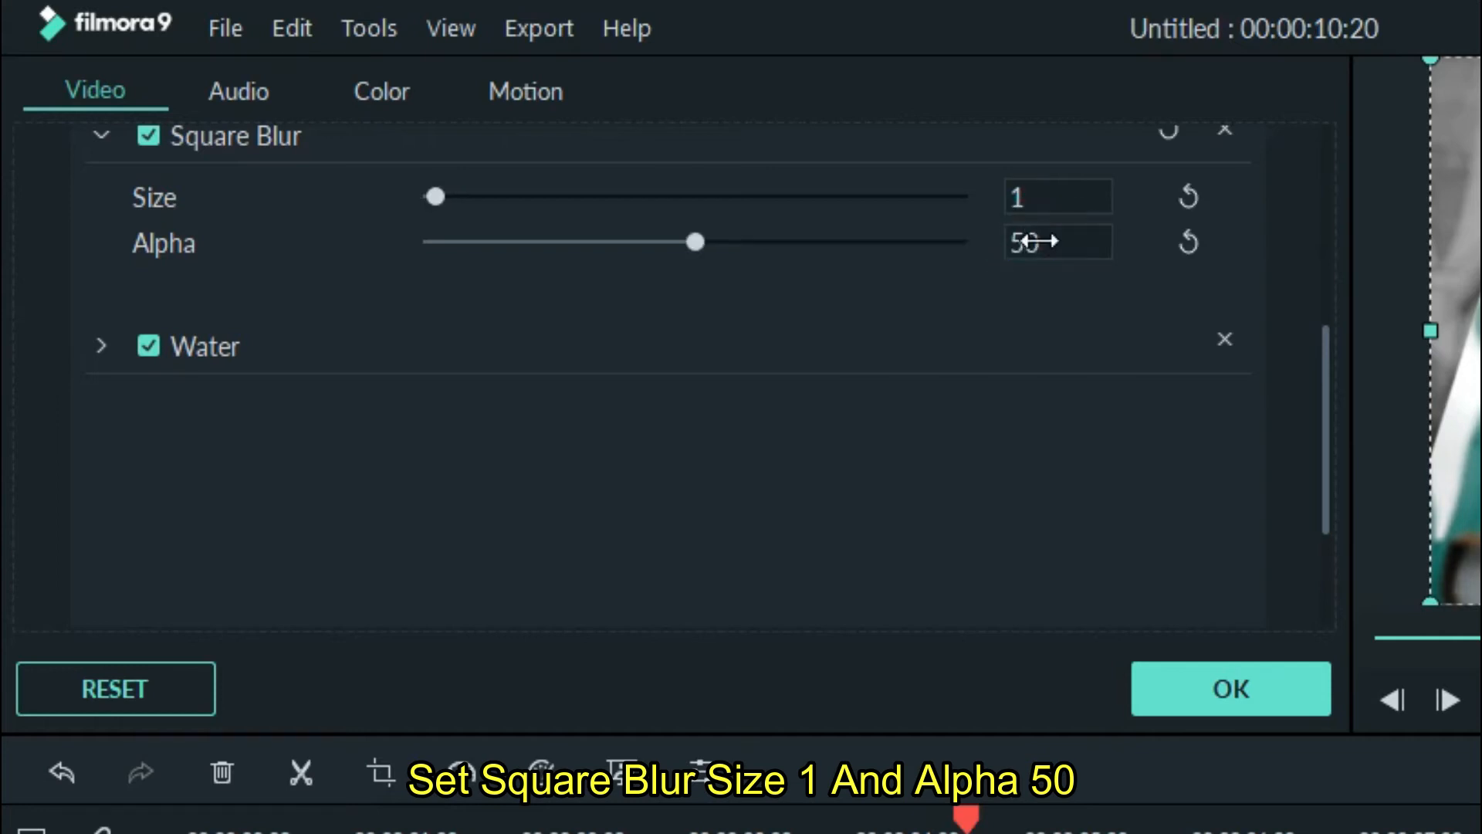
Set the middle segment's Water effect to emboss 0.10, steps 2 and alpha 40, and confirm the settings.
click(1056, 371)
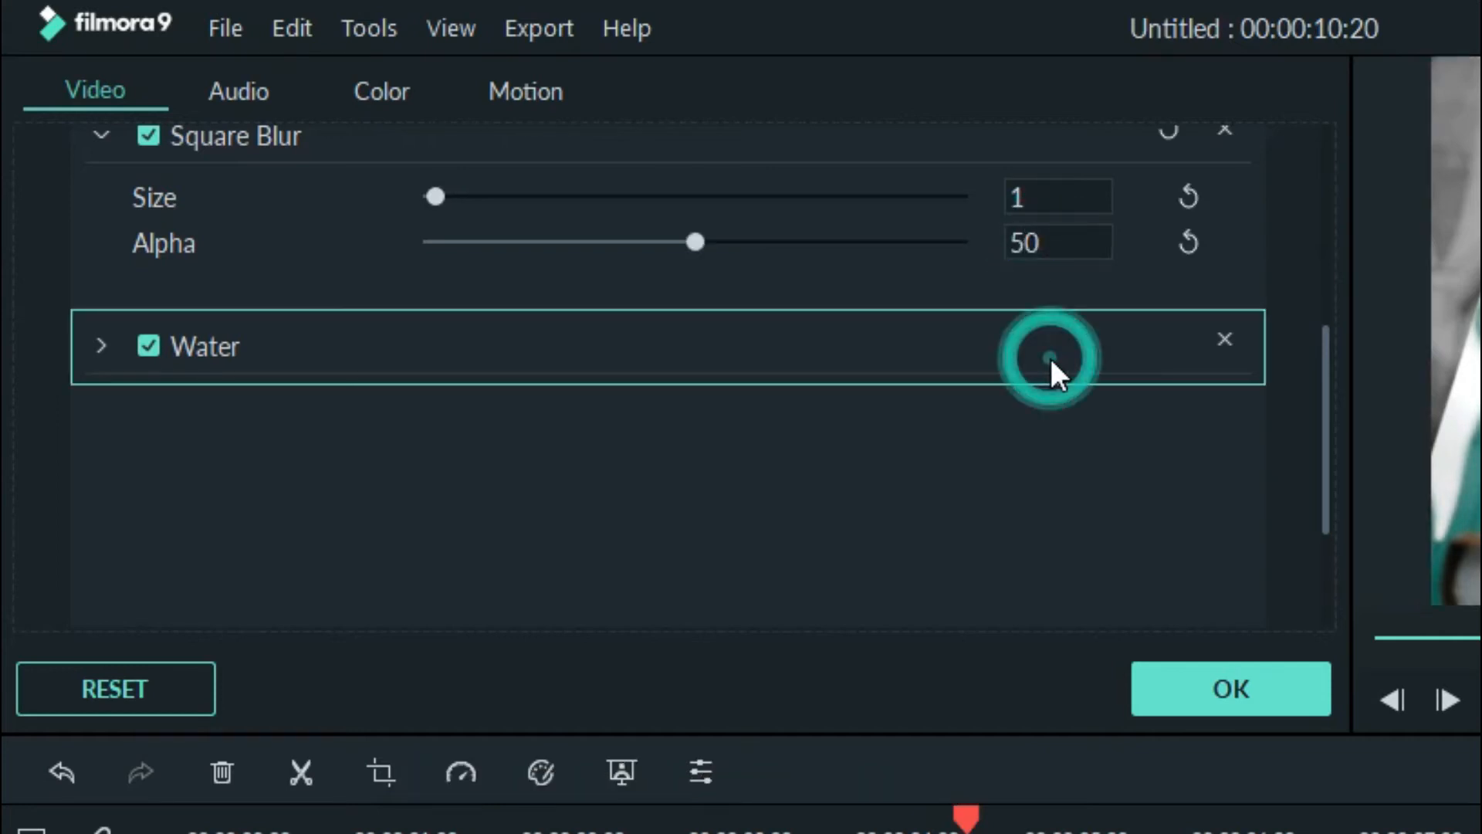
click(95, 354)
click(1035, 407)
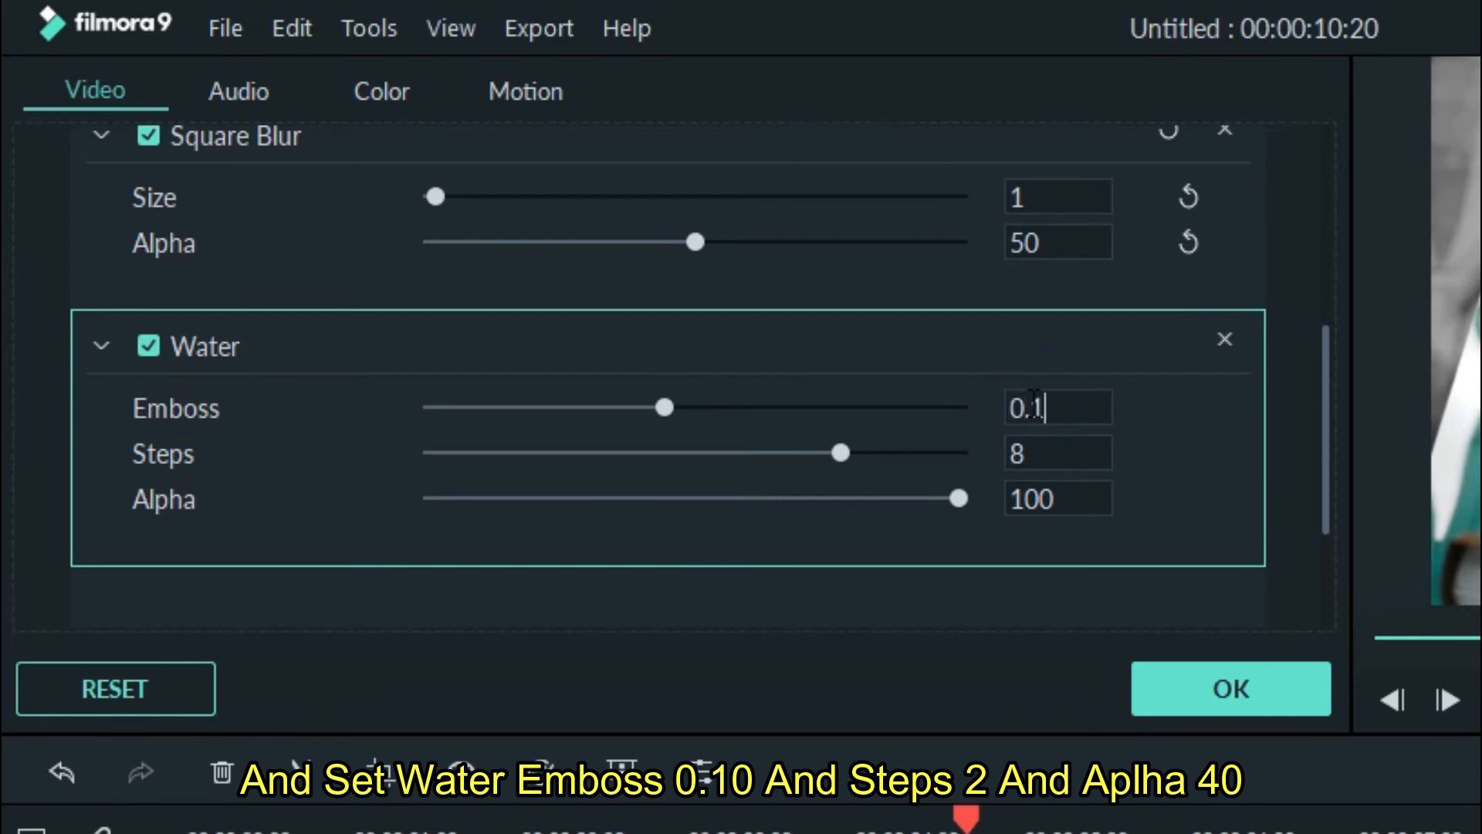
click(1148, 447)
click(1052, 444)
text(2)
click(1165, 479)
click(1031, 498)
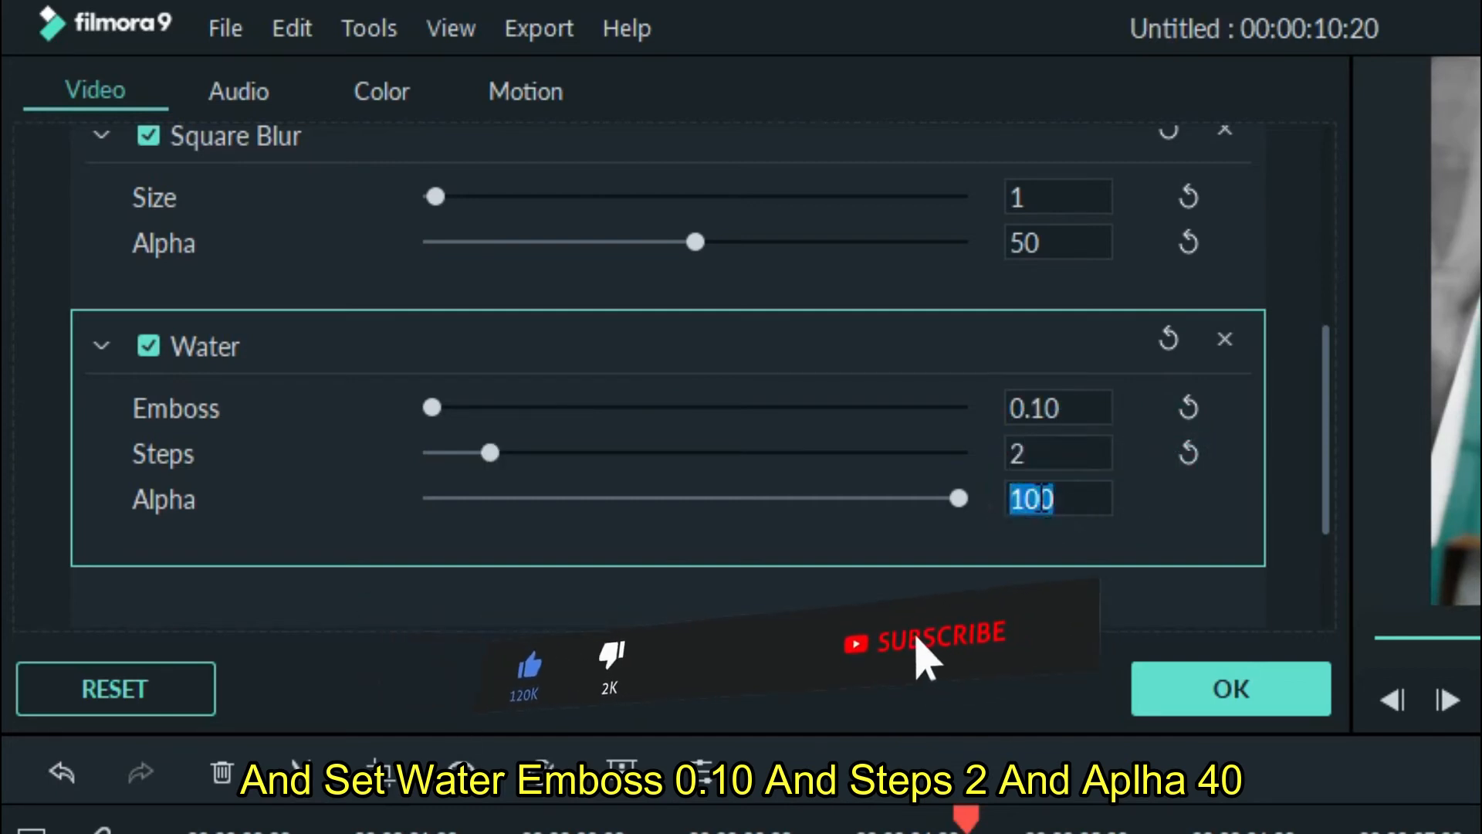
text(40)
key(Return)
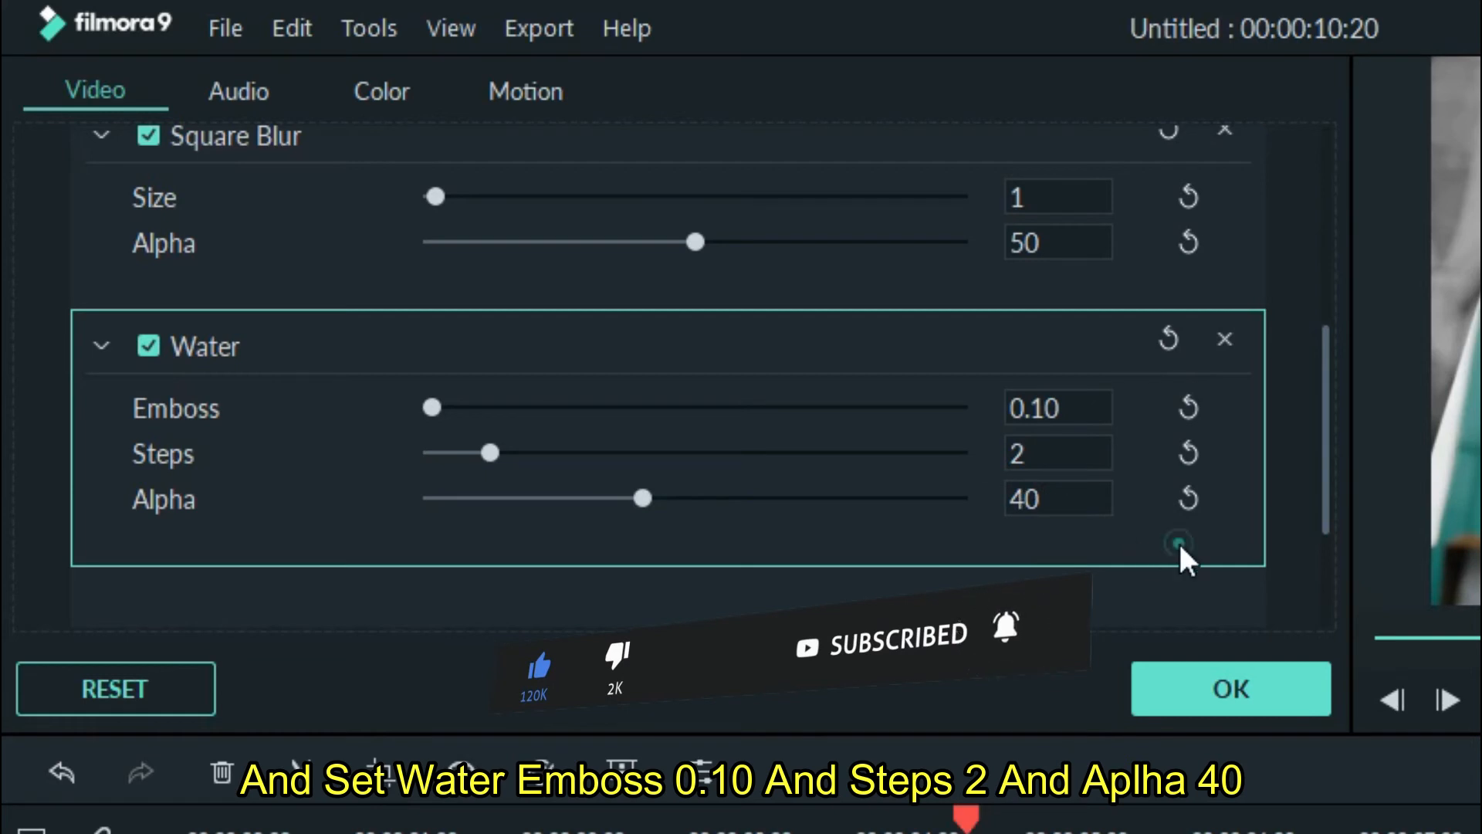
click(1242, 703)
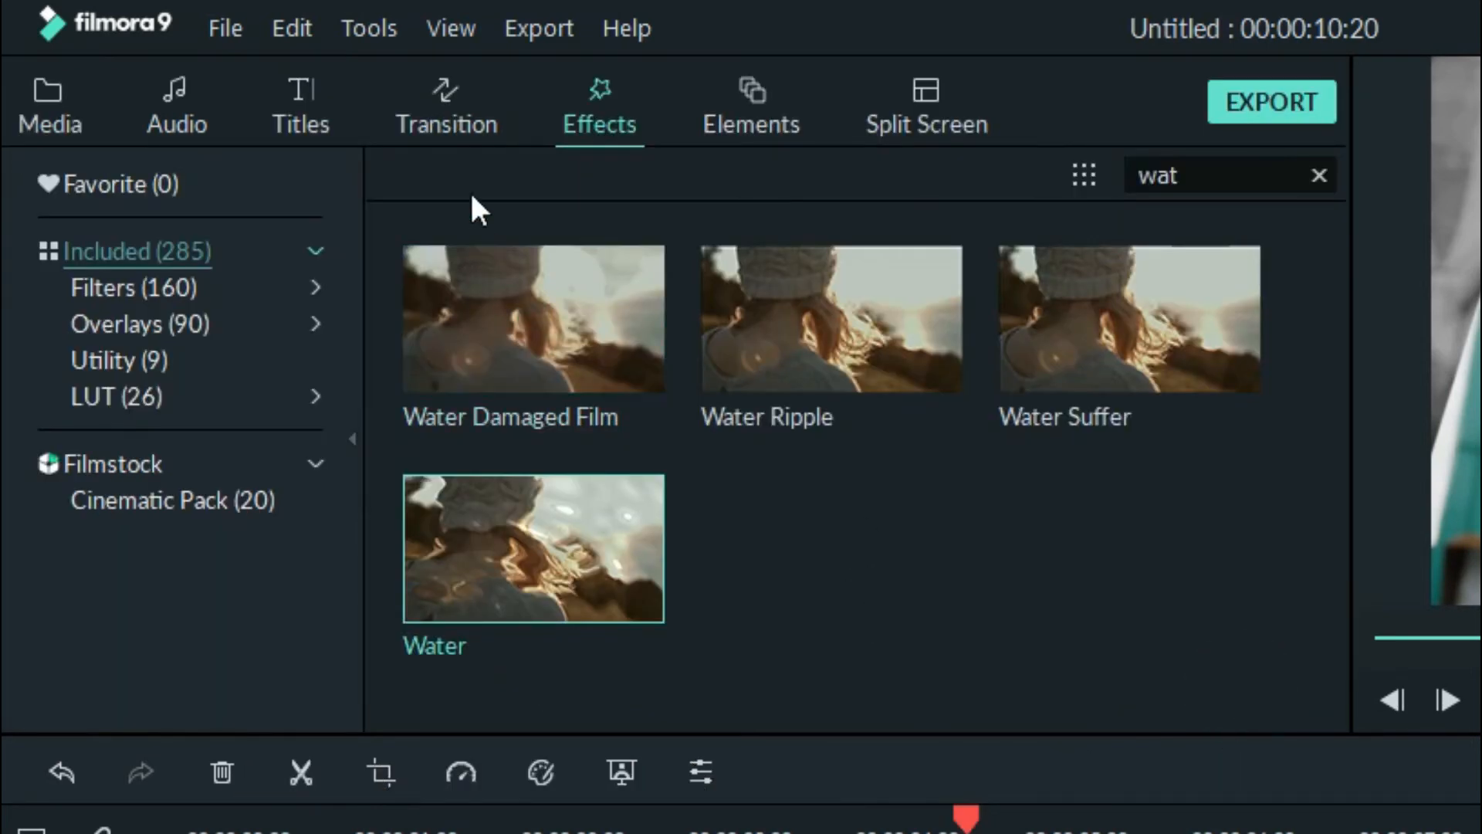
Add Flash transitions at both cuts of the main video on track 1 and shorten each to about 0.8 seconds.
click(464, 116)
drag(608, 533, 647, 643)
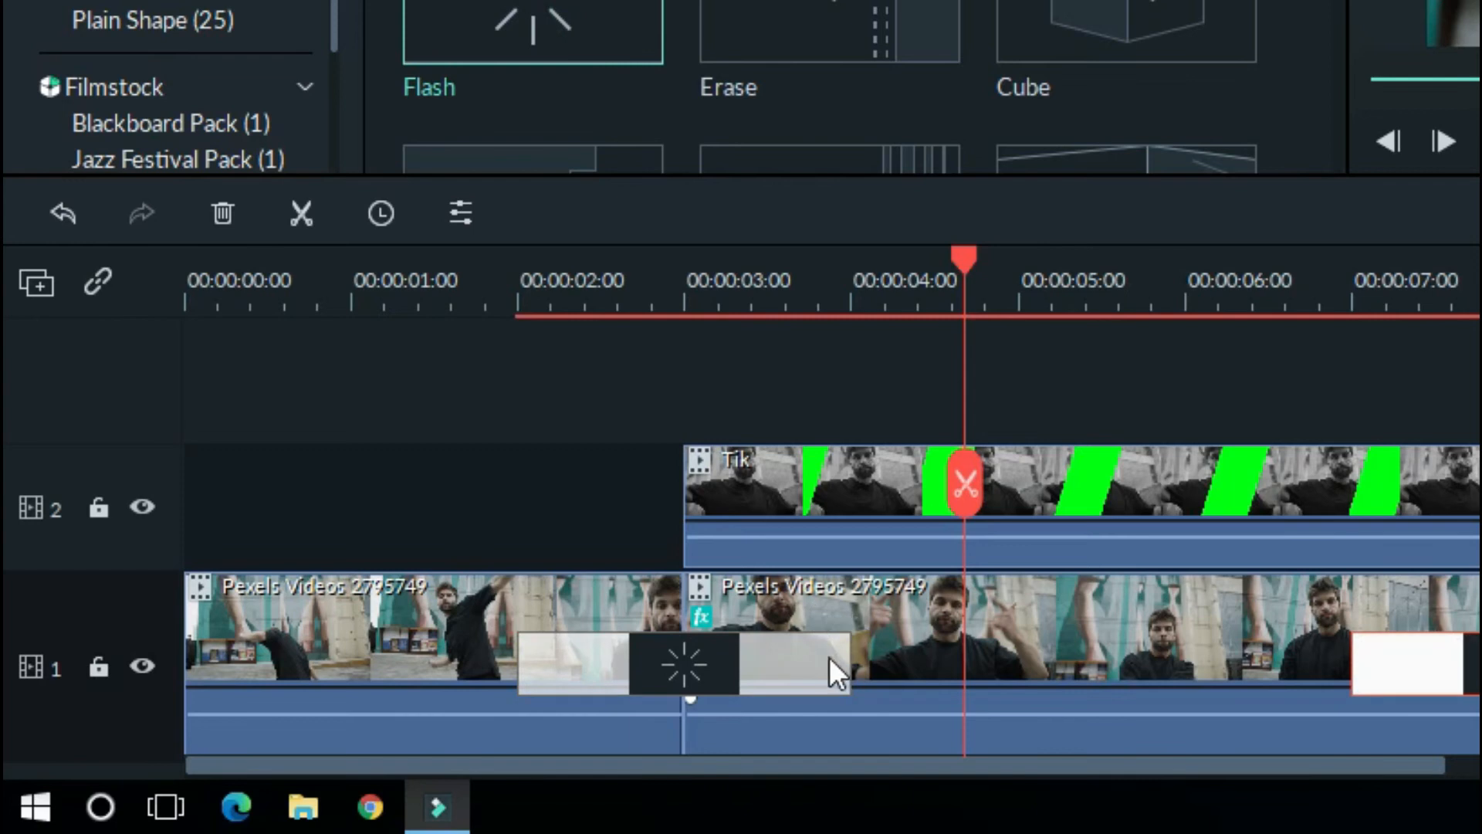
click(830, 658)
drag(843, 660, 764, 660)
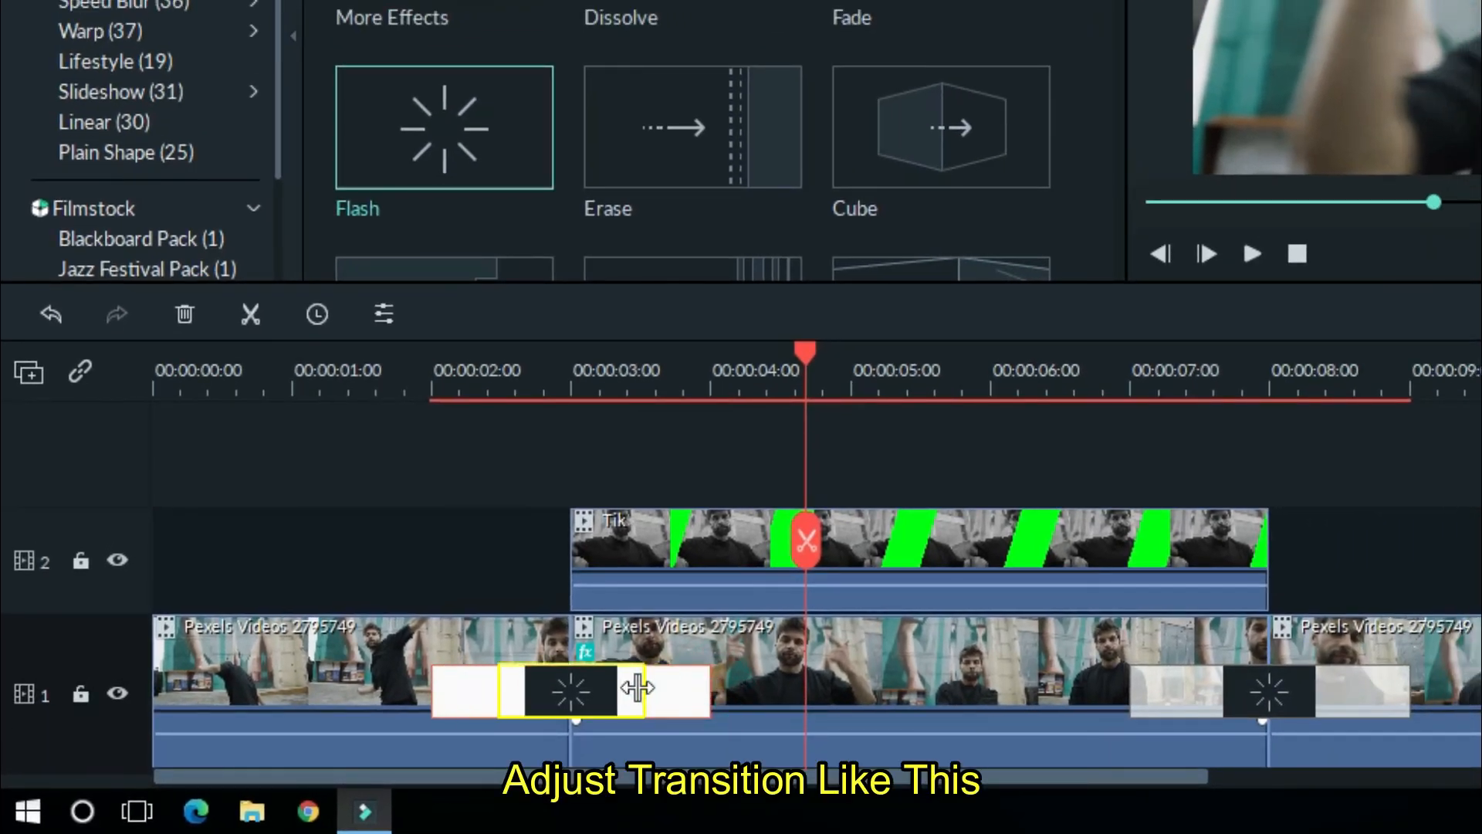
drag(624, 687, 626, 687)
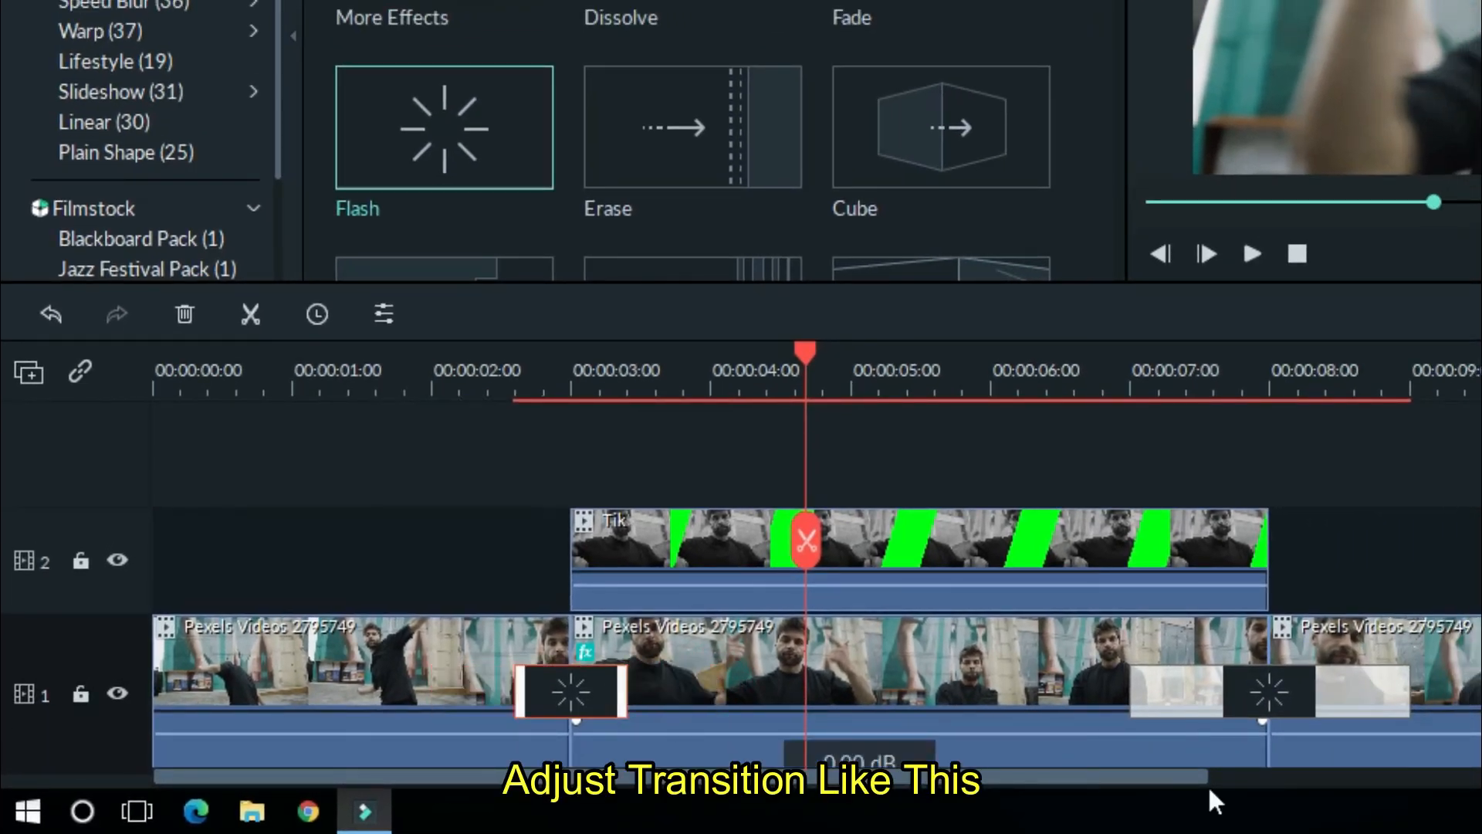
click(1294, 705)
drag(1410, 693, 1322, 705)
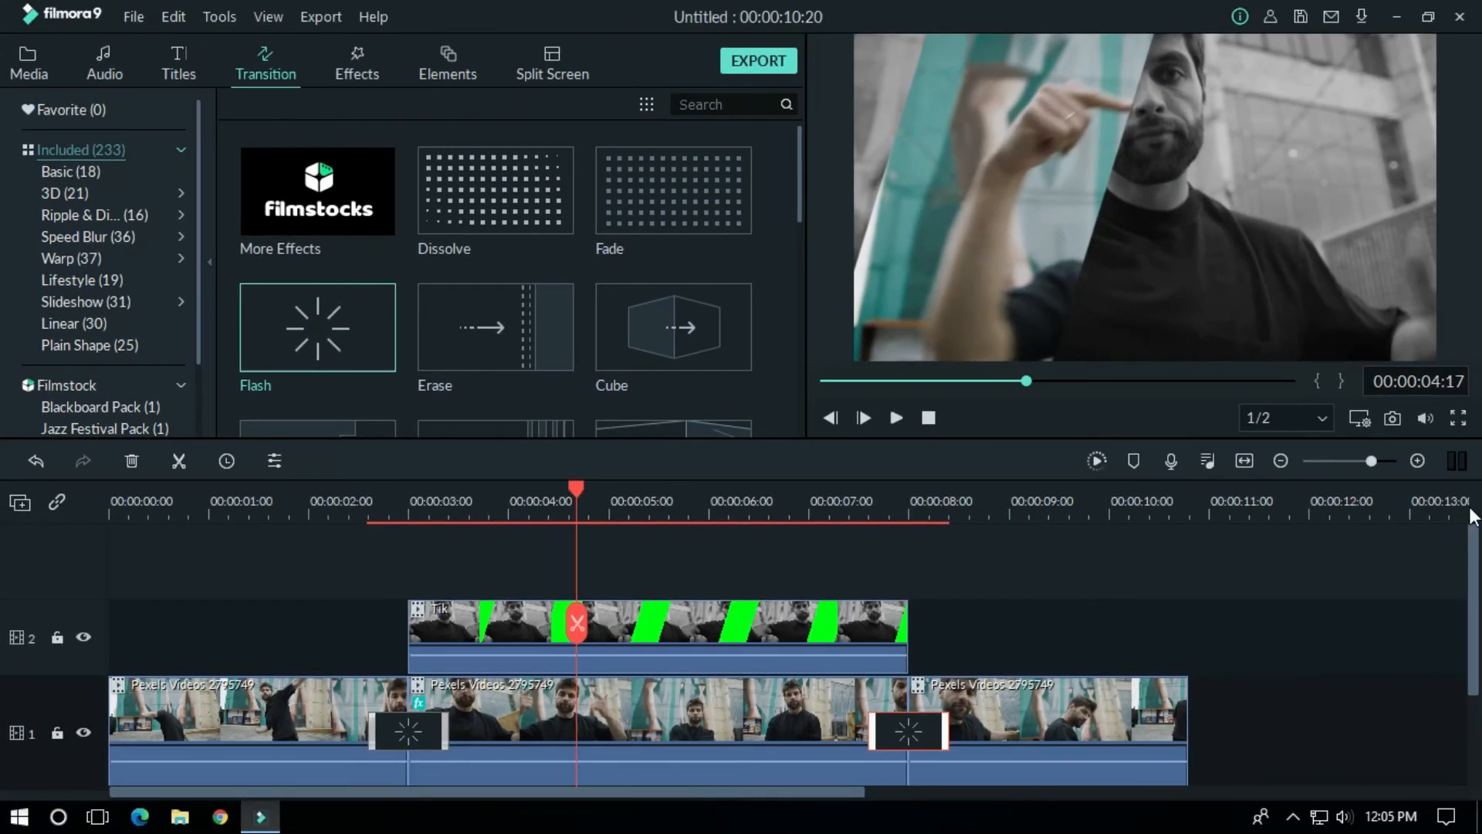
Import the Music file into the project media and place it at the start of audio track 1.
drag(1475, 570, 1474, 626)
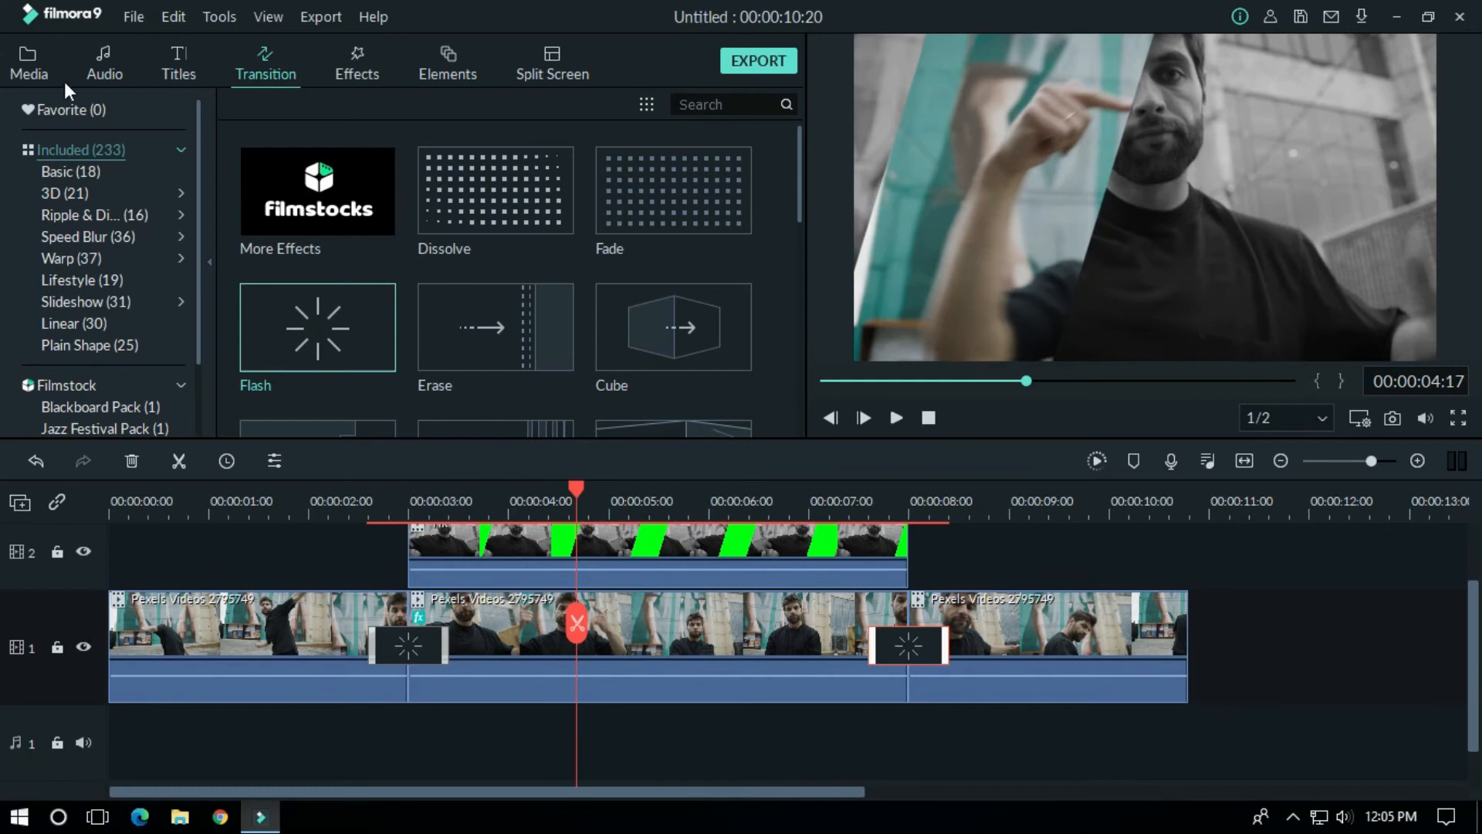
click(44, 74)
right_click(548, 296)
click(575, 308)
click(514, 484)
drag(374, 353, 47, 737)
scroll(575, 720, up, 1)
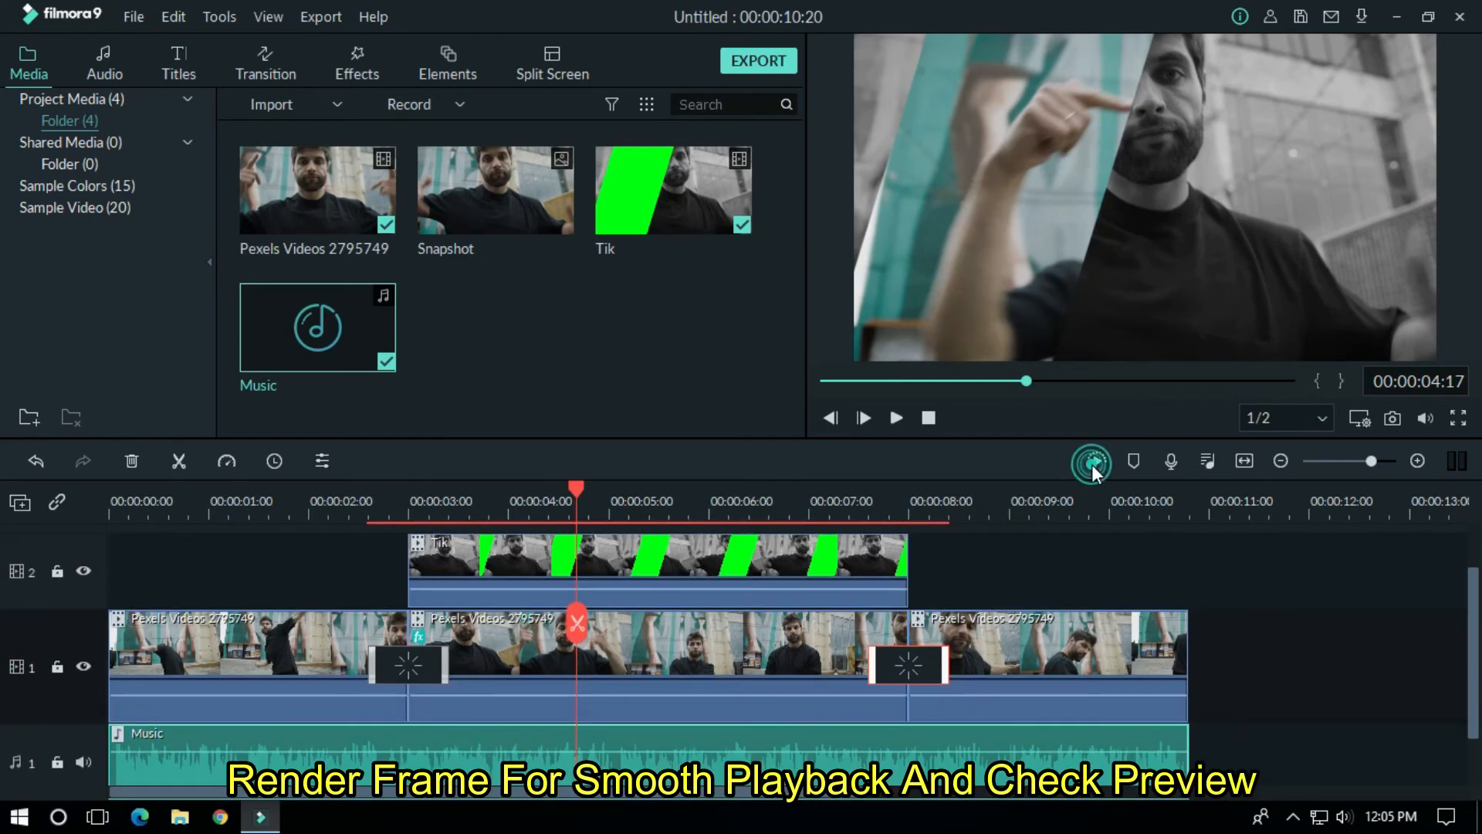
Render the timeline for smooth playback and play the whole project from the start.
click(1095, 462)
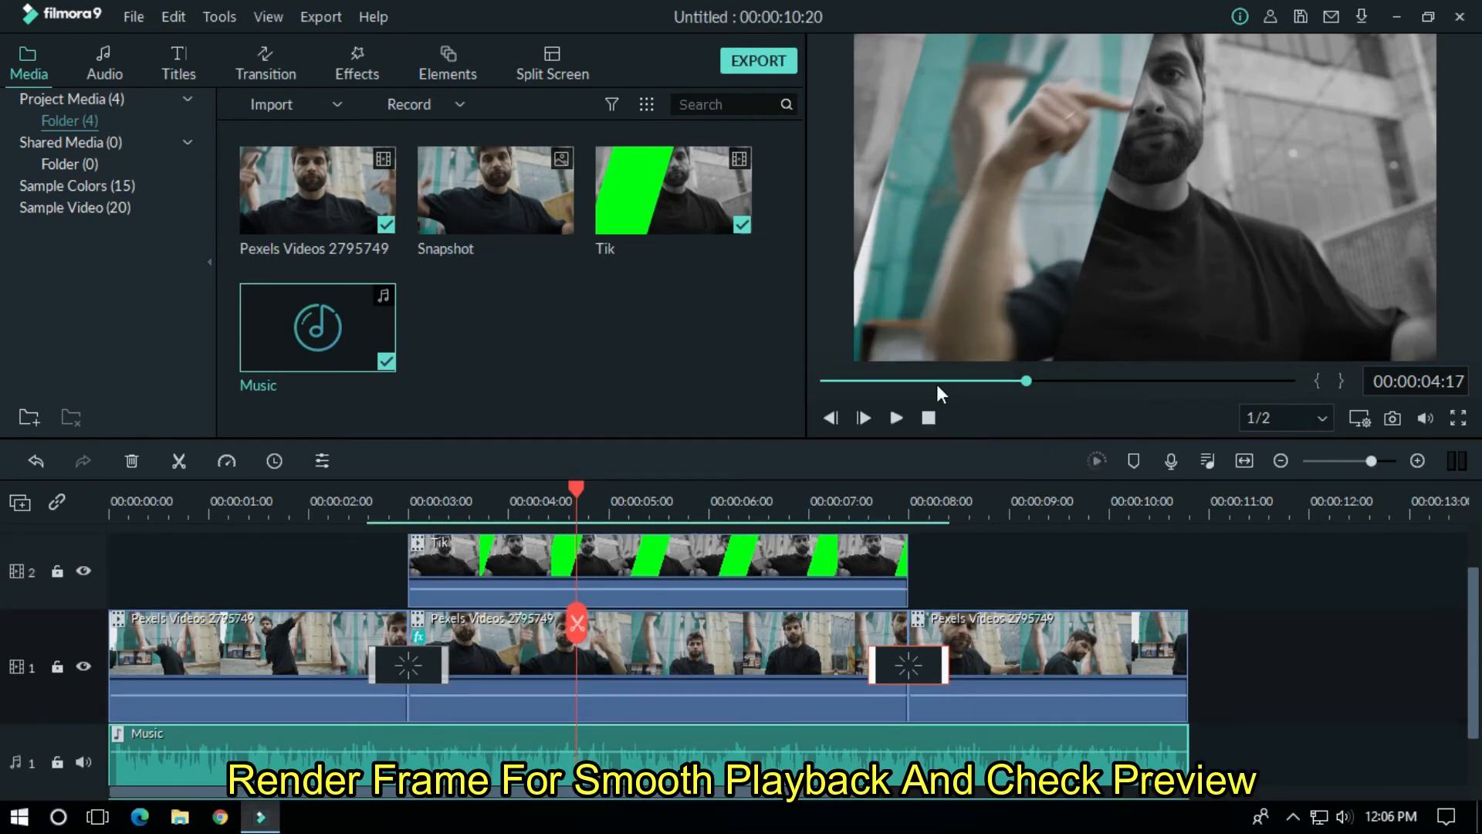
drag(926, 383, 696, 371)
click(896, 418)
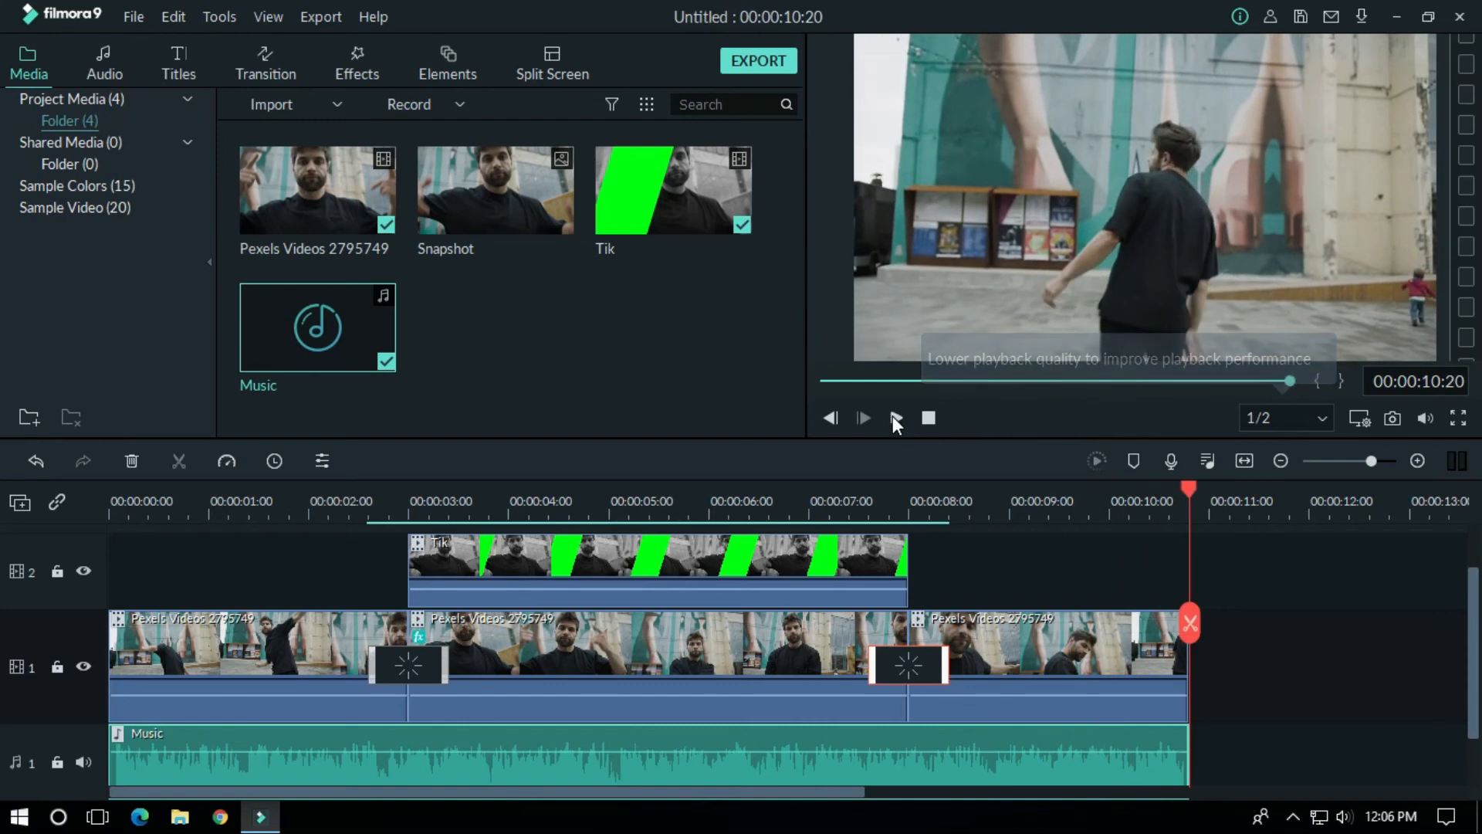
Open the export settings for the finished project.
click(760, 68)
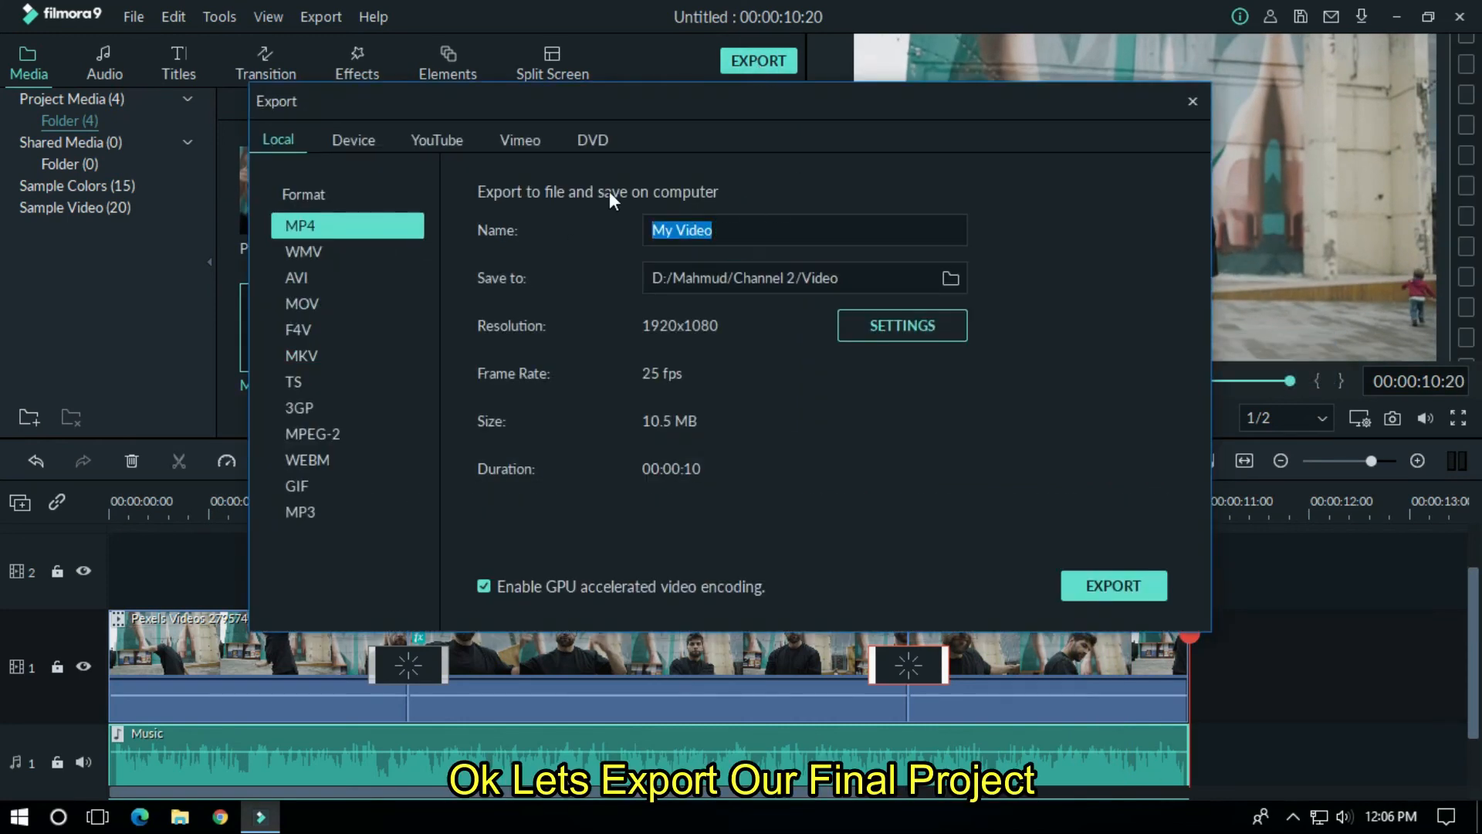